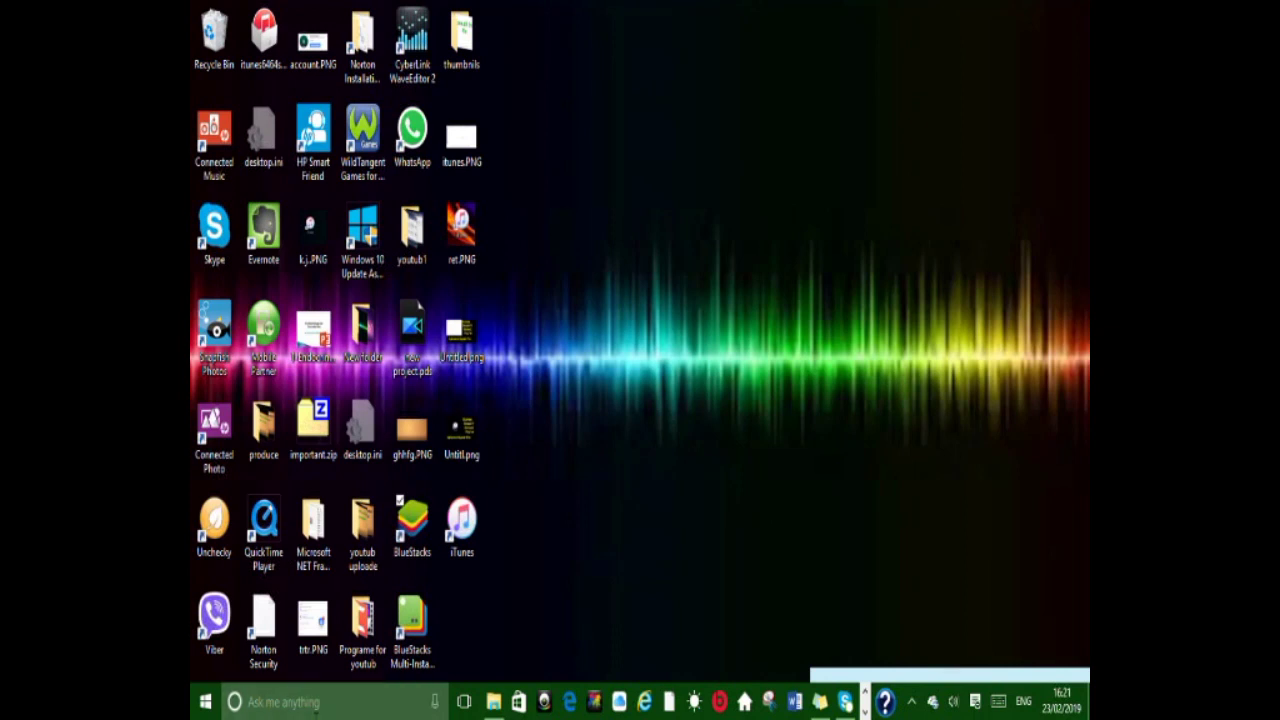
Open Task Manager from a 'task' search and maximize its full-details view
{"action": "left_click", "coordinate": [316, 703]}
{"action": "type", "text": "task"}
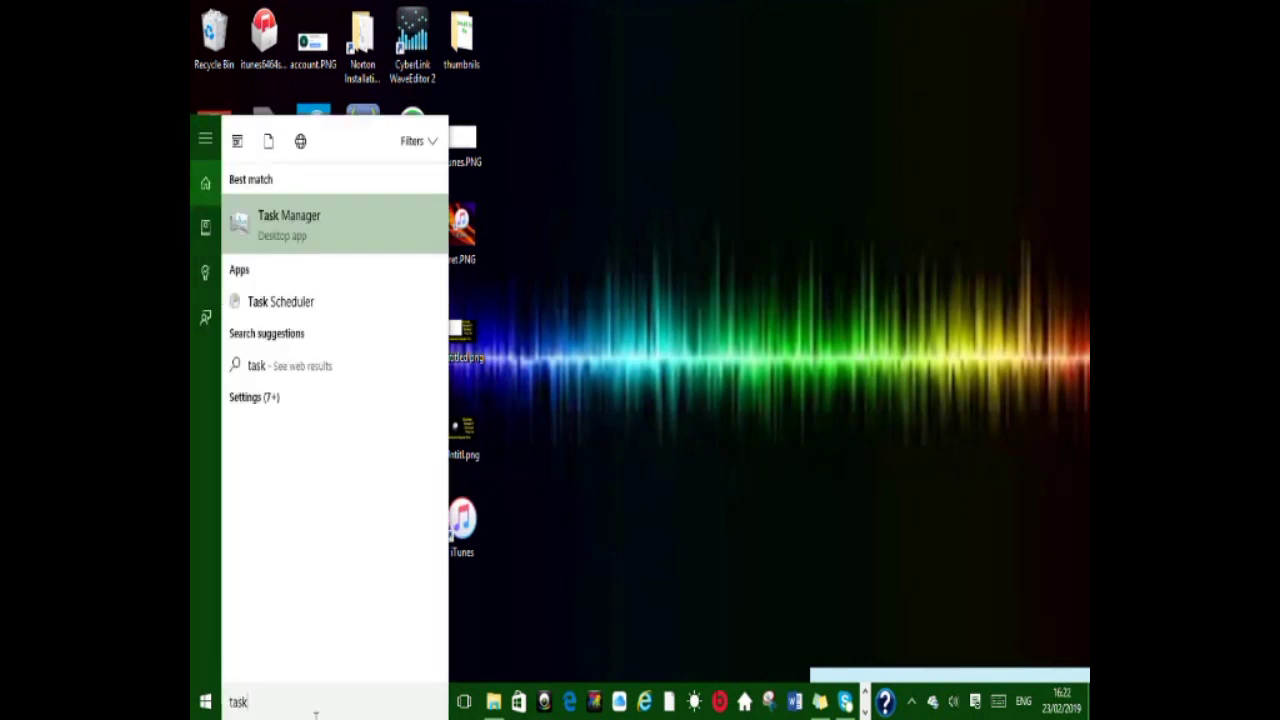
{"action": "left_click", "coordinate": [400, 226]}
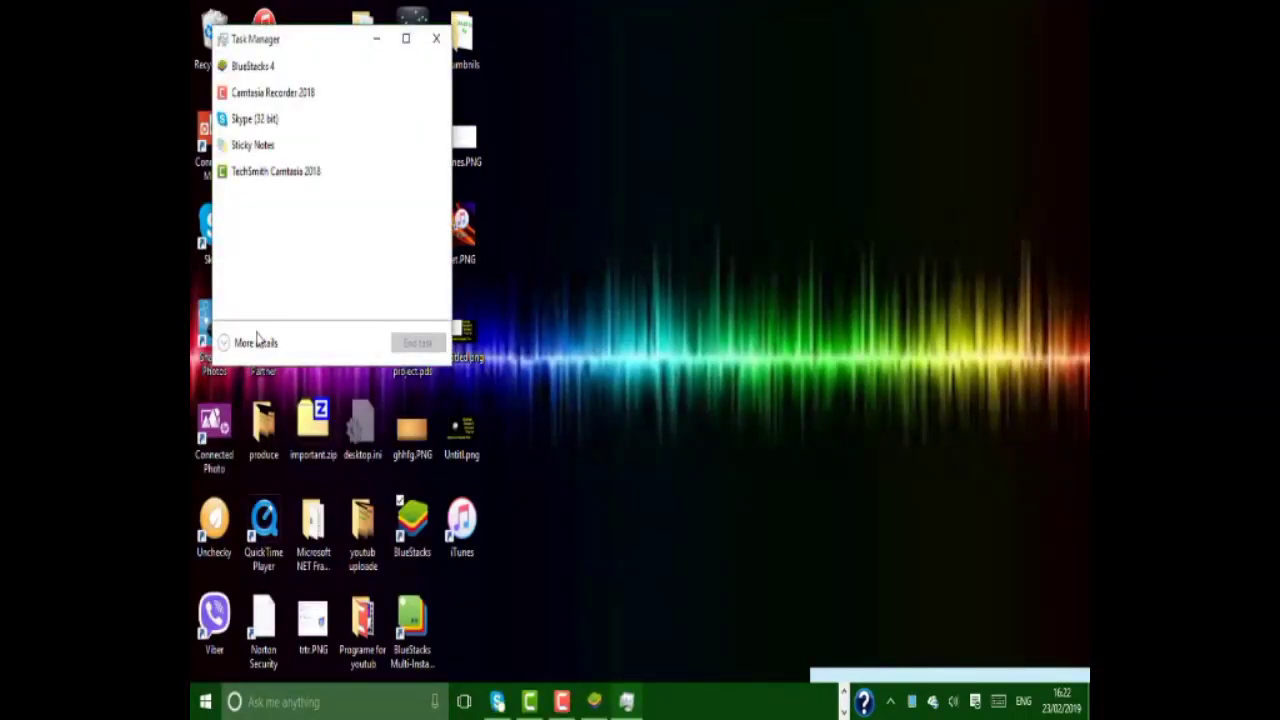
{"action": "left_click", "coordinate": [256, 342]}
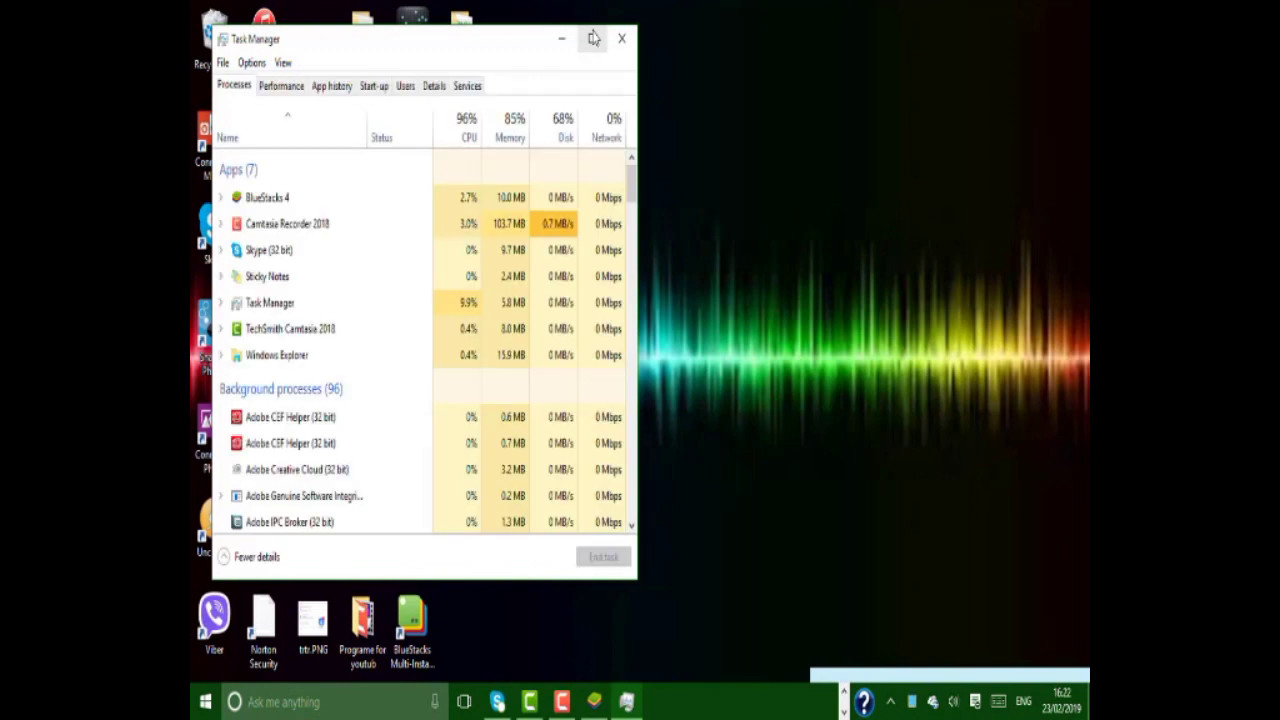
{"action": "left_click", "coordinate": [593, 38]}
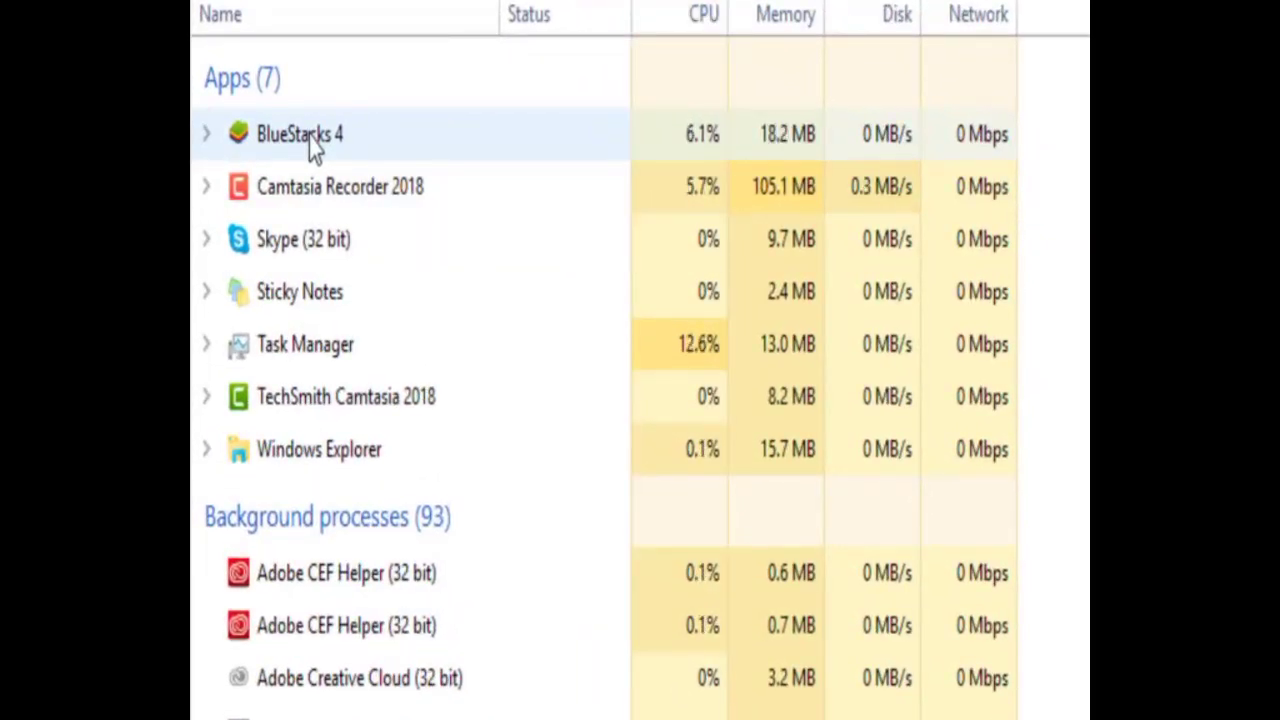
Set the Bluestacks.exe process to Above normal priority from the Details list
{"action": "right_click", "coordinate": [309, 138]}
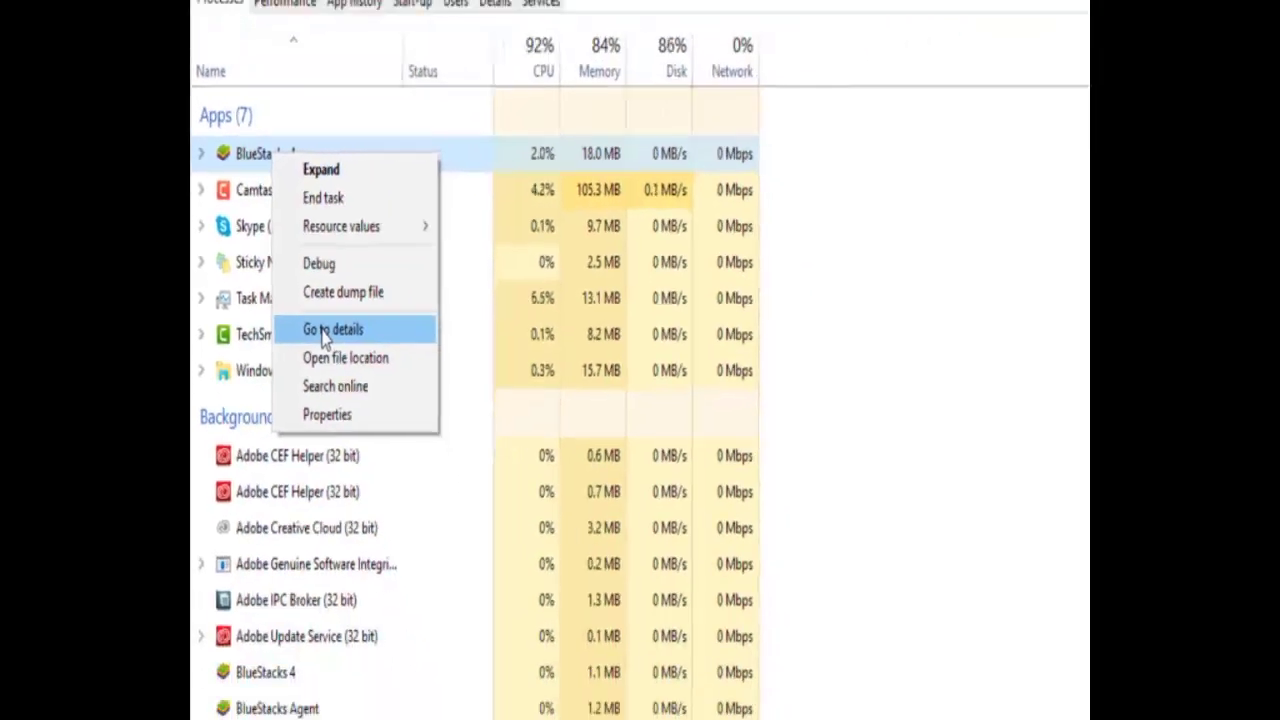
{"action": "left_click", "coordinate": [388, 390]}
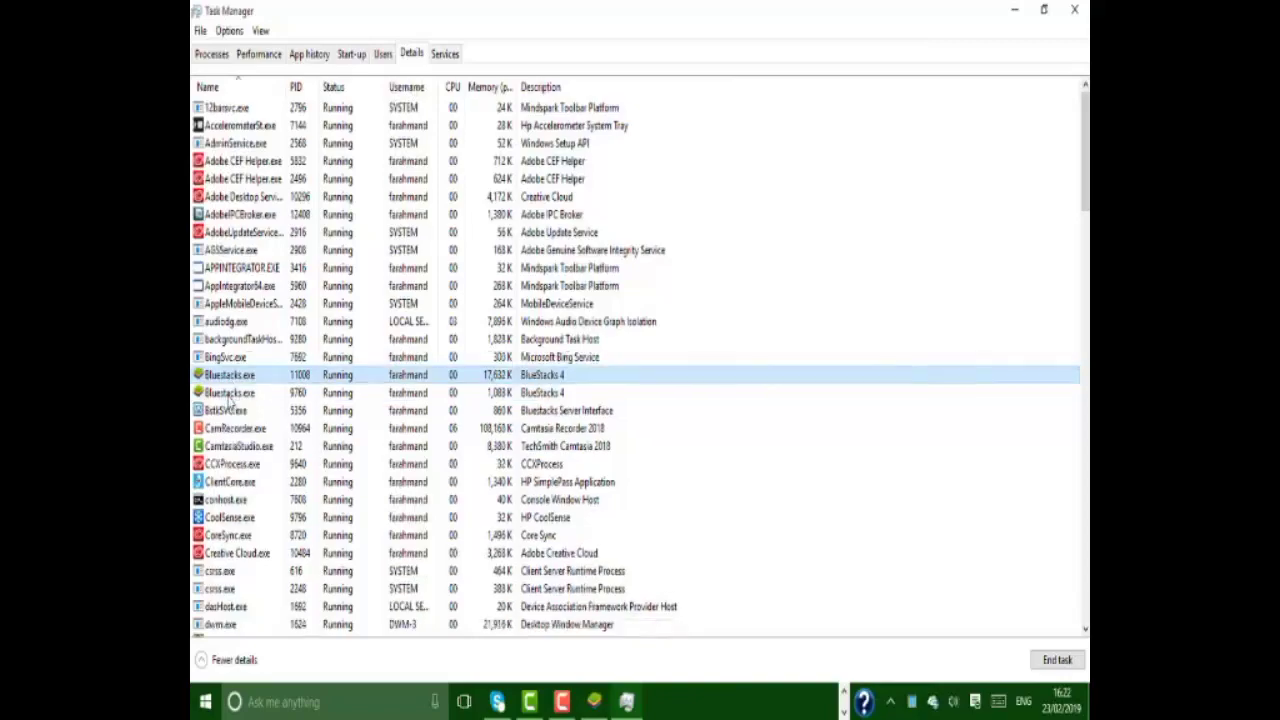
{"action": "right_click", "coordinate": [229, 401]}
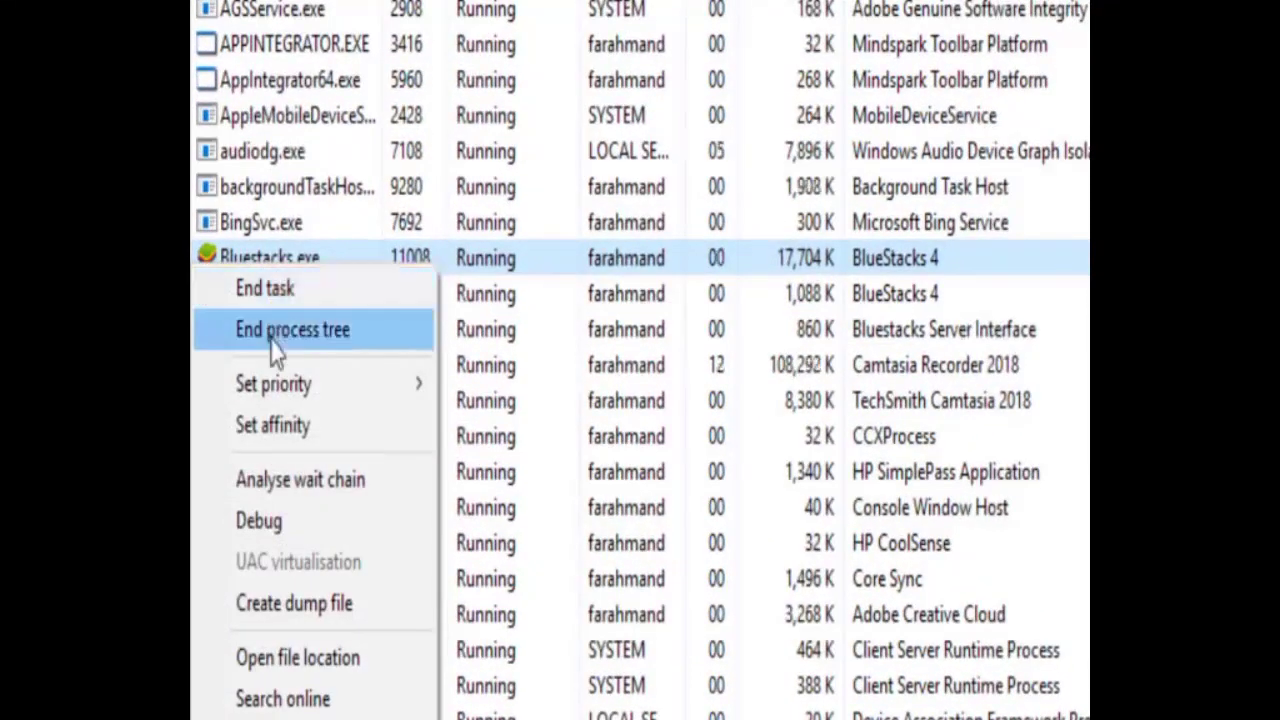
{"action": "mouse_move", "coordinate": [278, 398]}
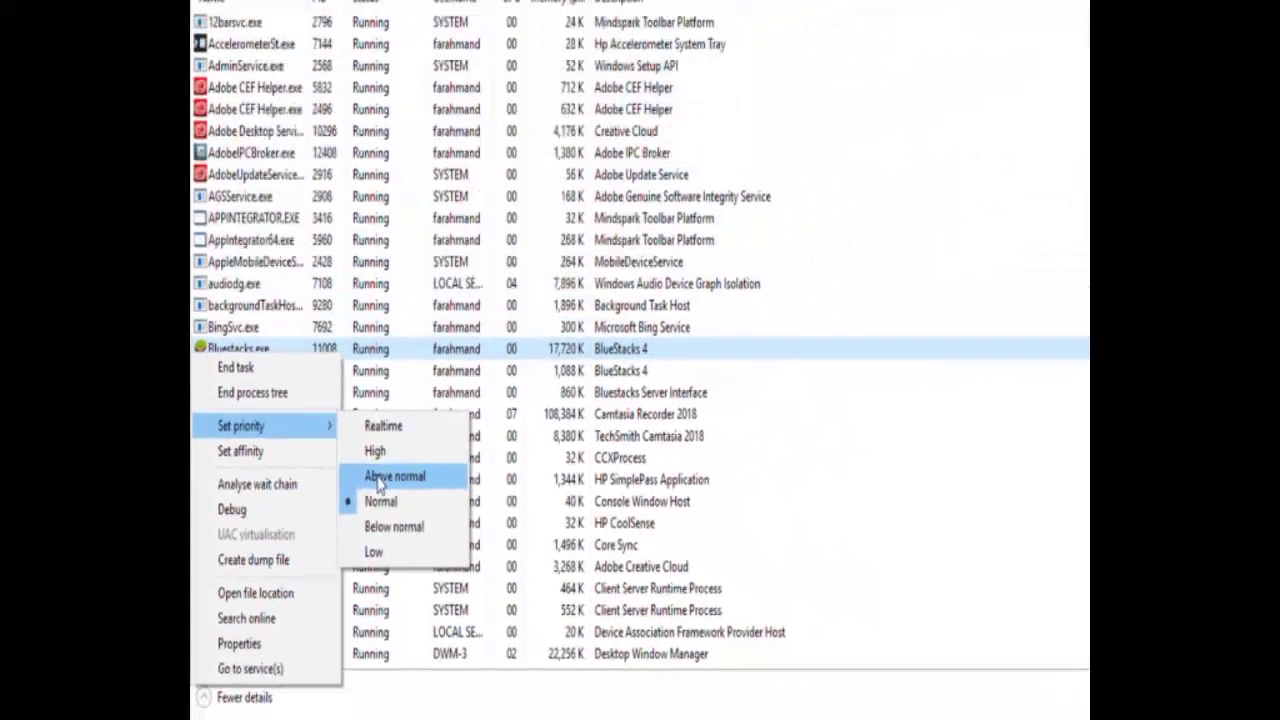
{"action": "left_click", "coordinate": [380, 478]}
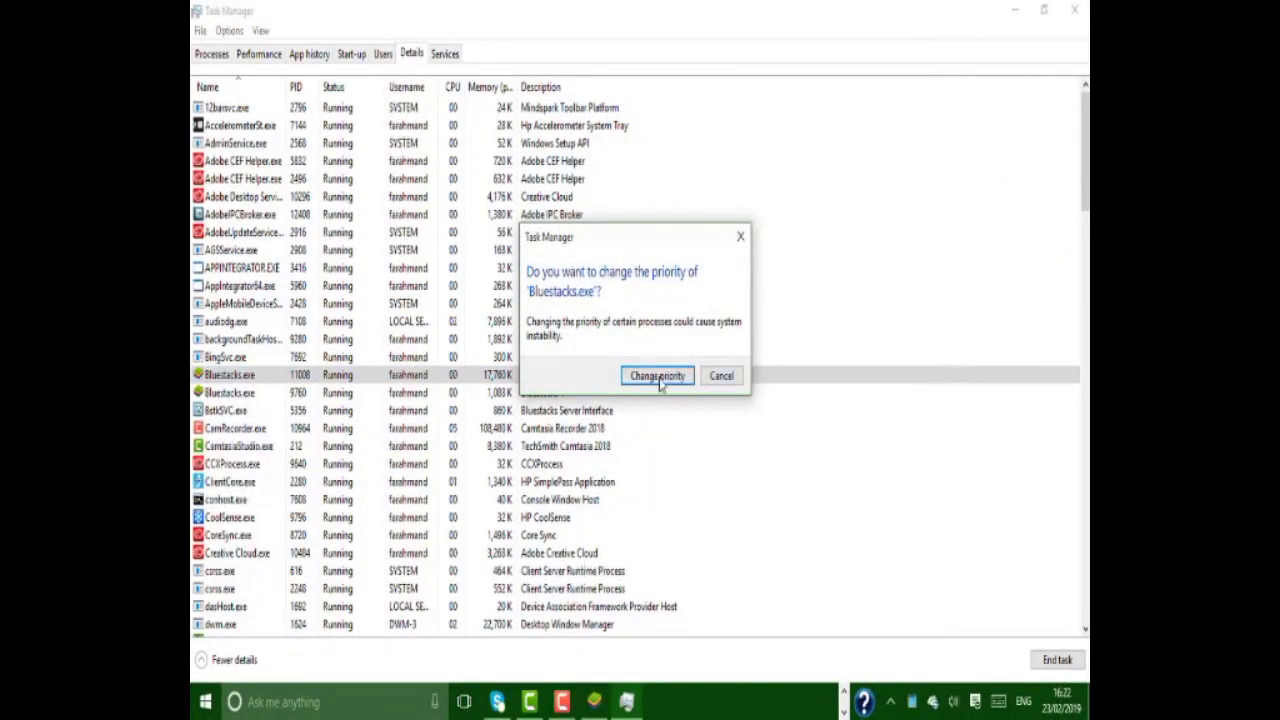
{"action": "left_click", "coordinate": [659, 378]}
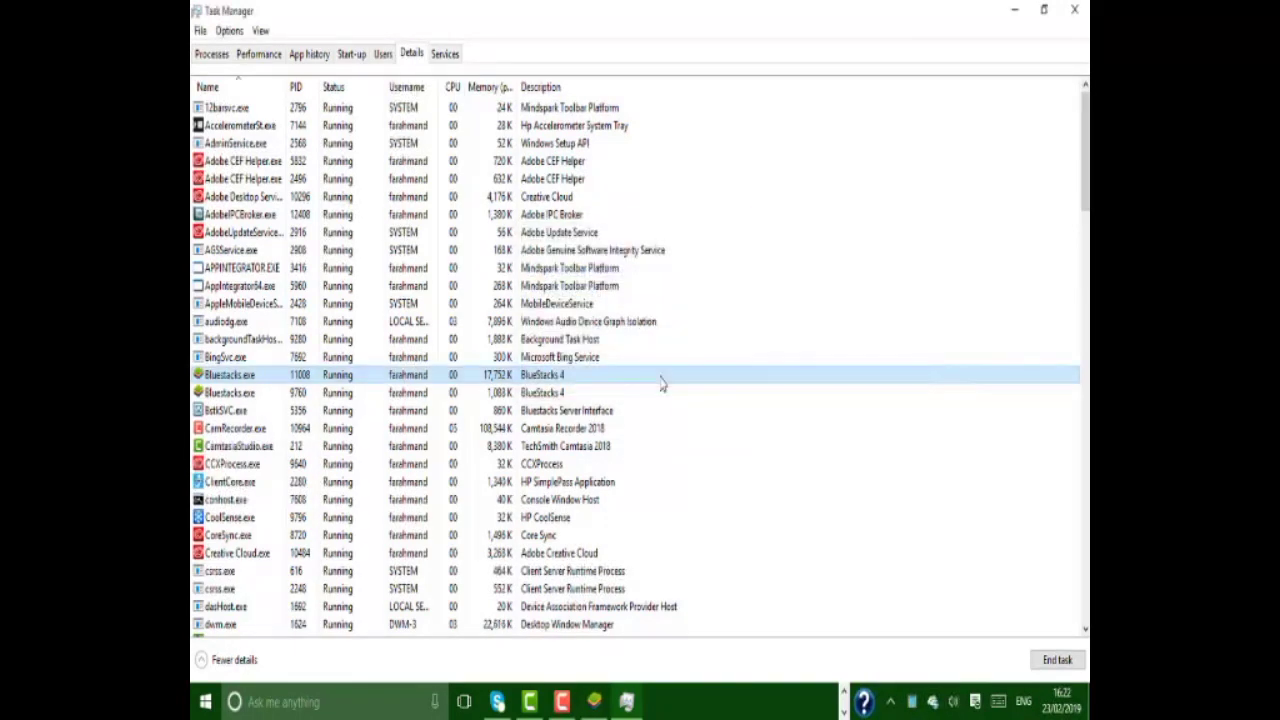
{"action": "left_click", "coordinate": [213, 55]}
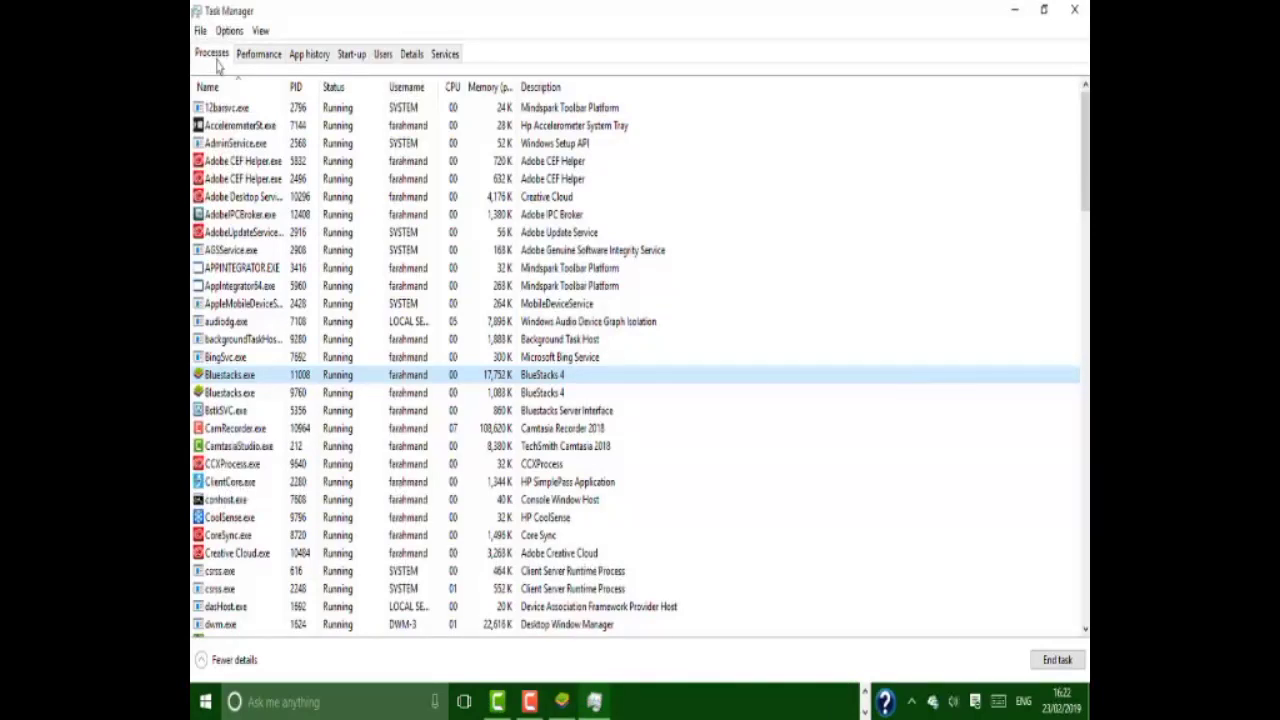
End the BlueStacks 4, BlueStacks Agent and BlueStacks Android Host tasks
{"action": "left_click", "coordinate": [214, 58]}
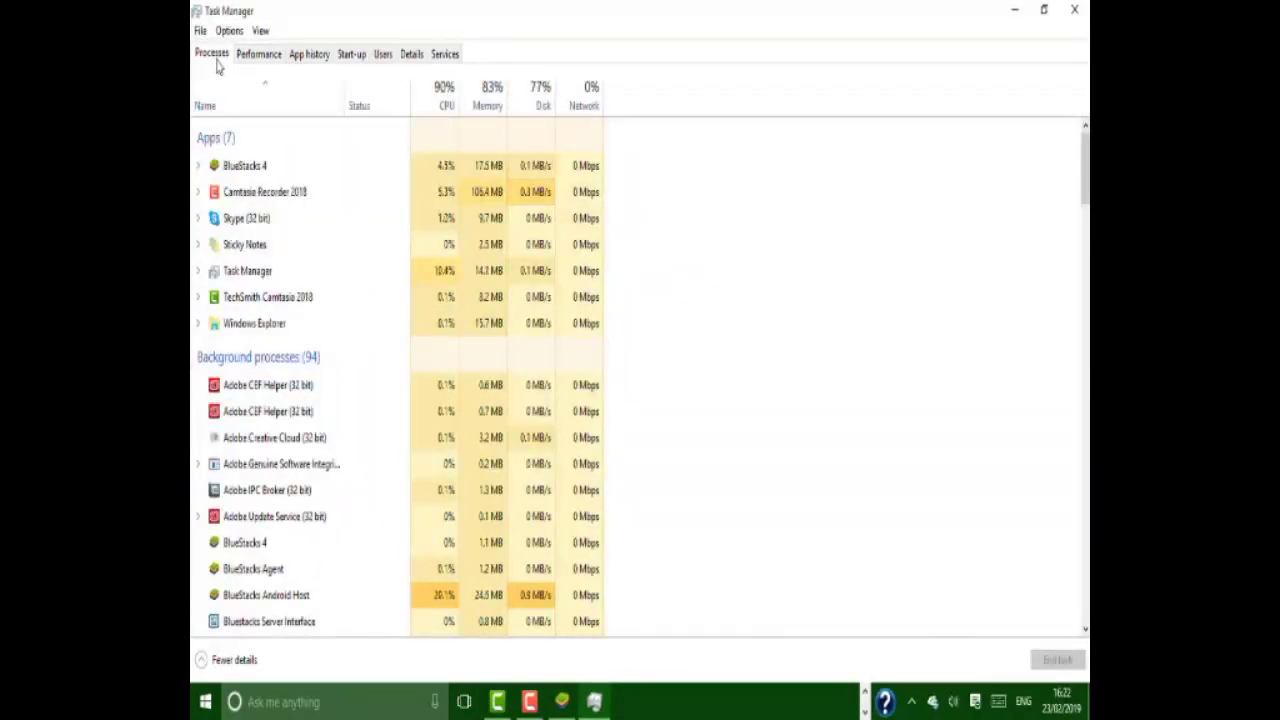
{"action": "left_click", "coordinate": [232, 167]}
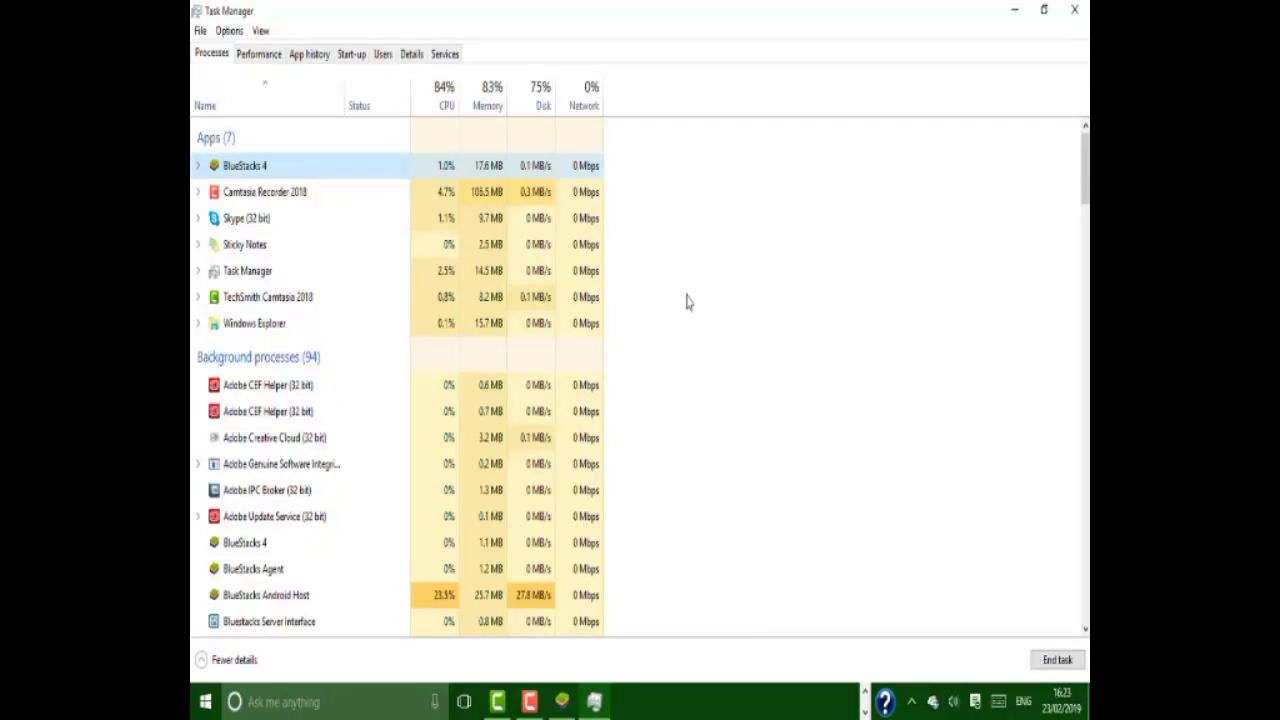
{"action": "left_click", "coordinate": [370, 168]}
{"action": "left_click", "coordinate": [1067, 668]}
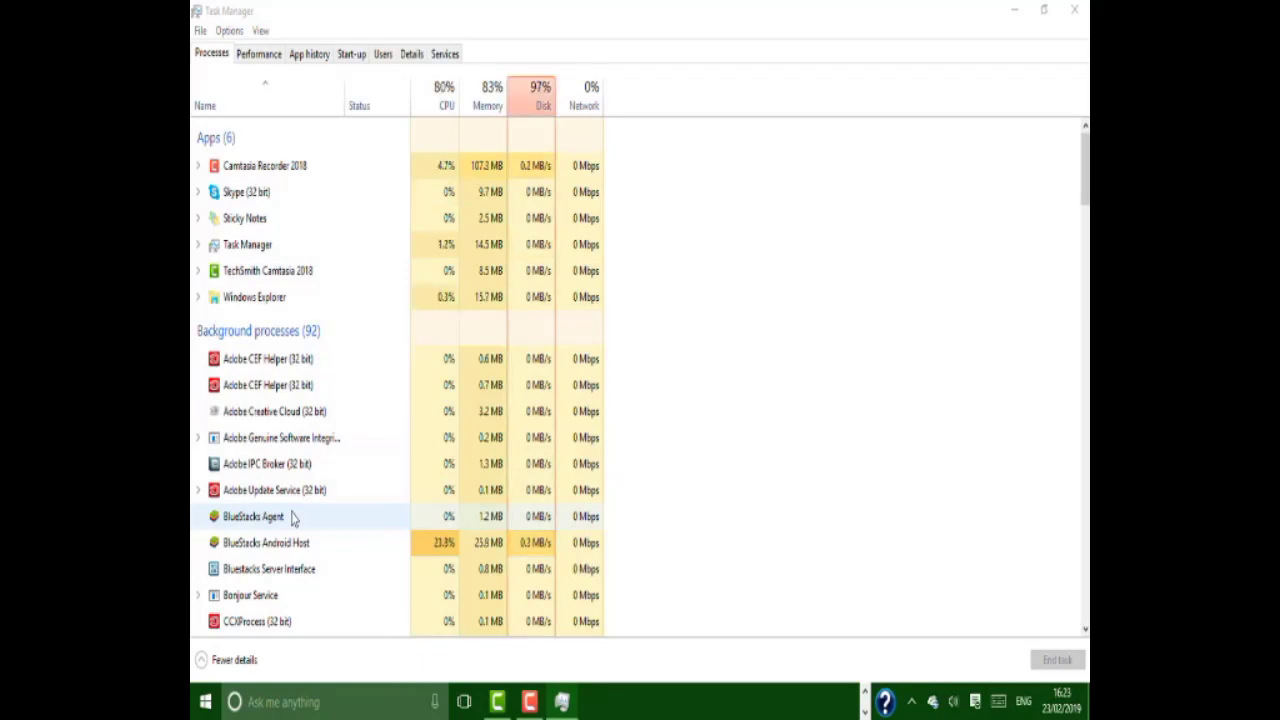
{"action": "left_click", "coordinate": [293, 516]}
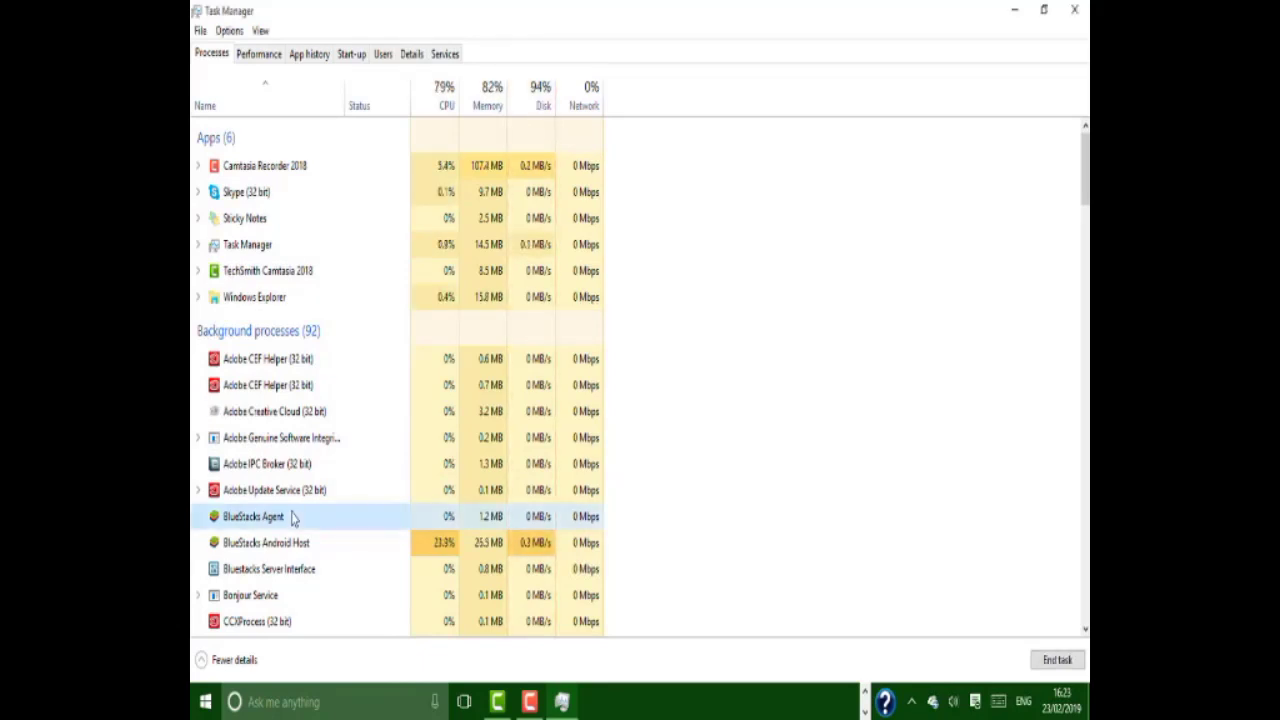
{"action": "left_click", "coordinate": [1055, 662]}
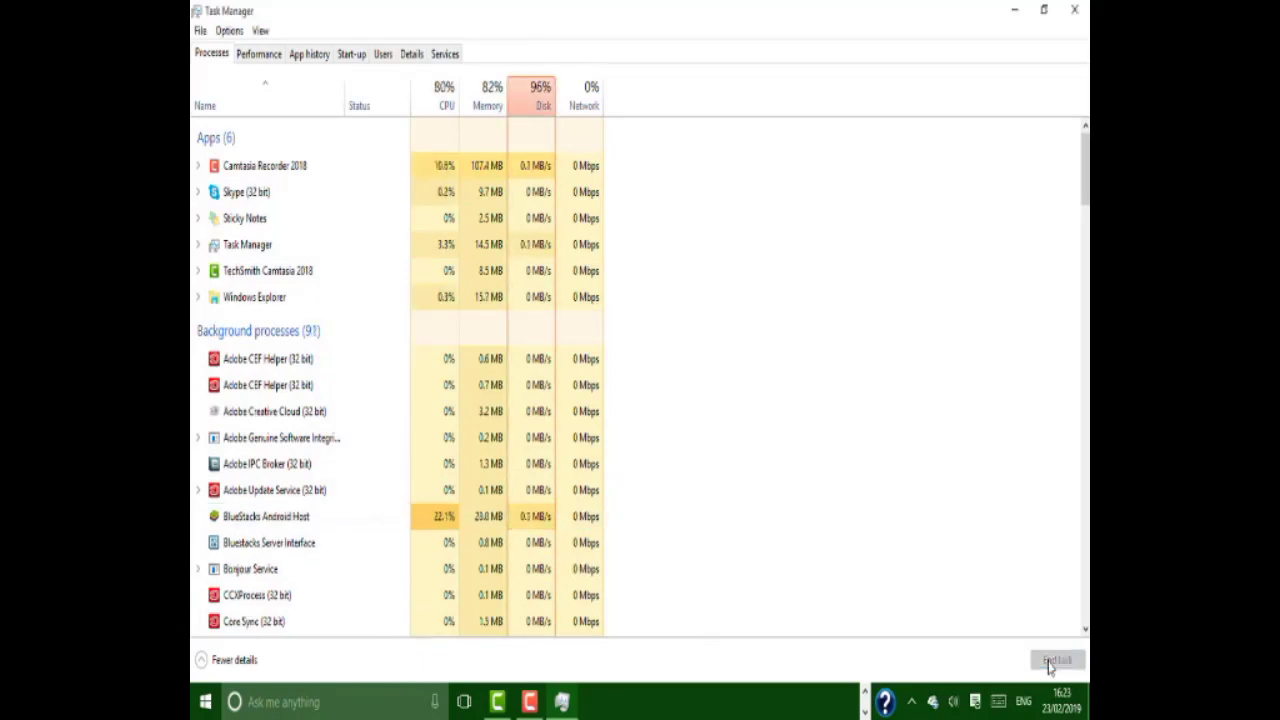
{"action": "left_click", "coordinate": [310, 518]}
{"action": "left_click", "coordinate": [1042, 664]}
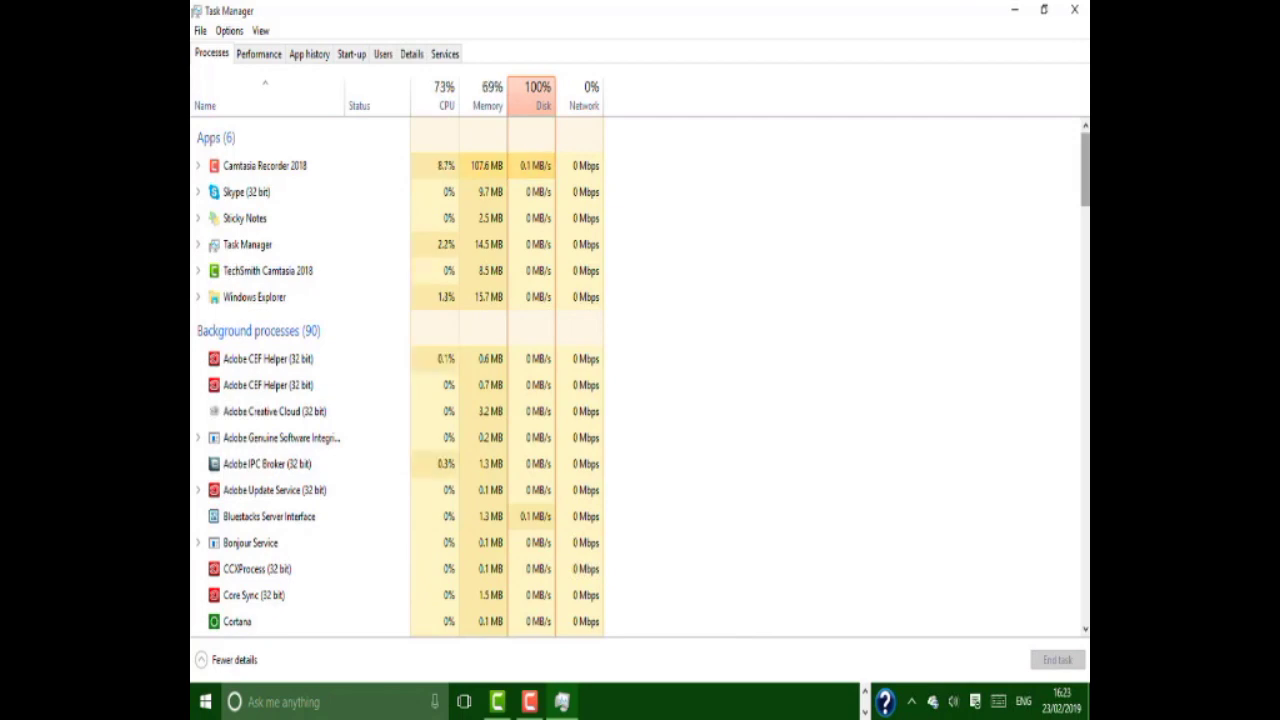
{"action": "scroll", "coordinate": [640, 380], "scroll_direction": "down", "scroll_amount": 20}
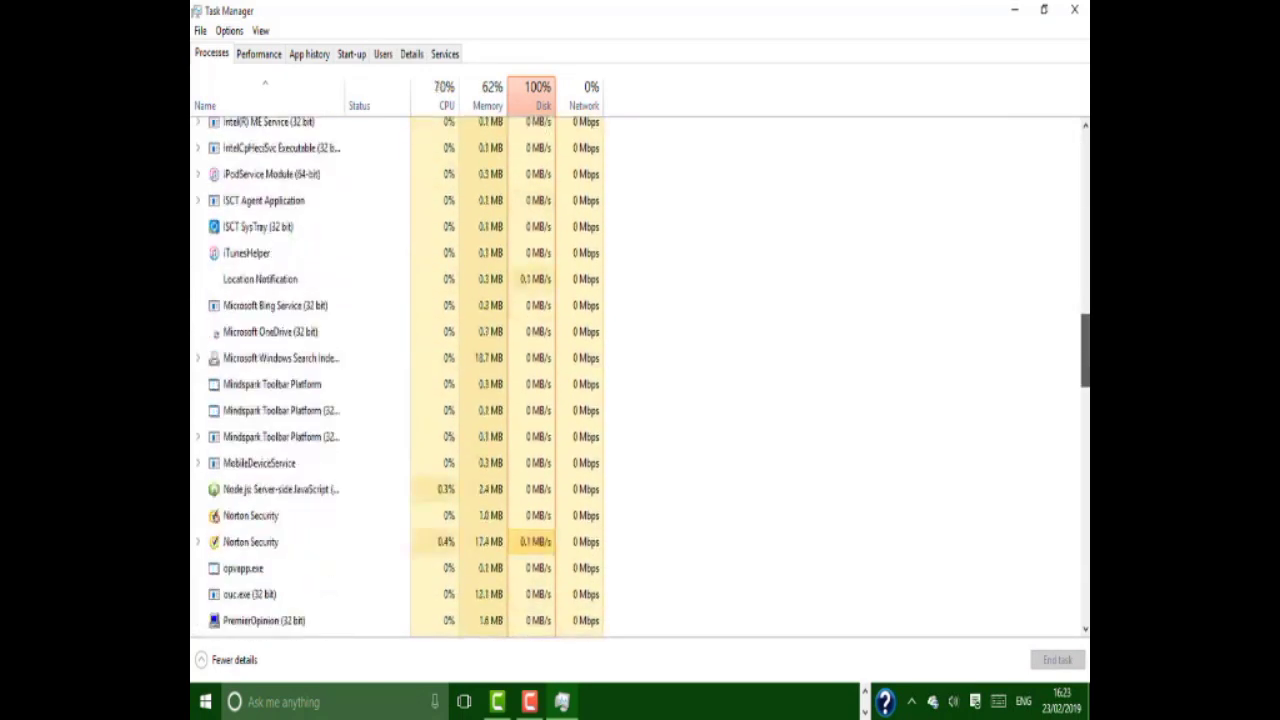
{"action": "scroll", "coordinate": [640, 380], "scroll_direction": "down", "scroll_amount": 15}
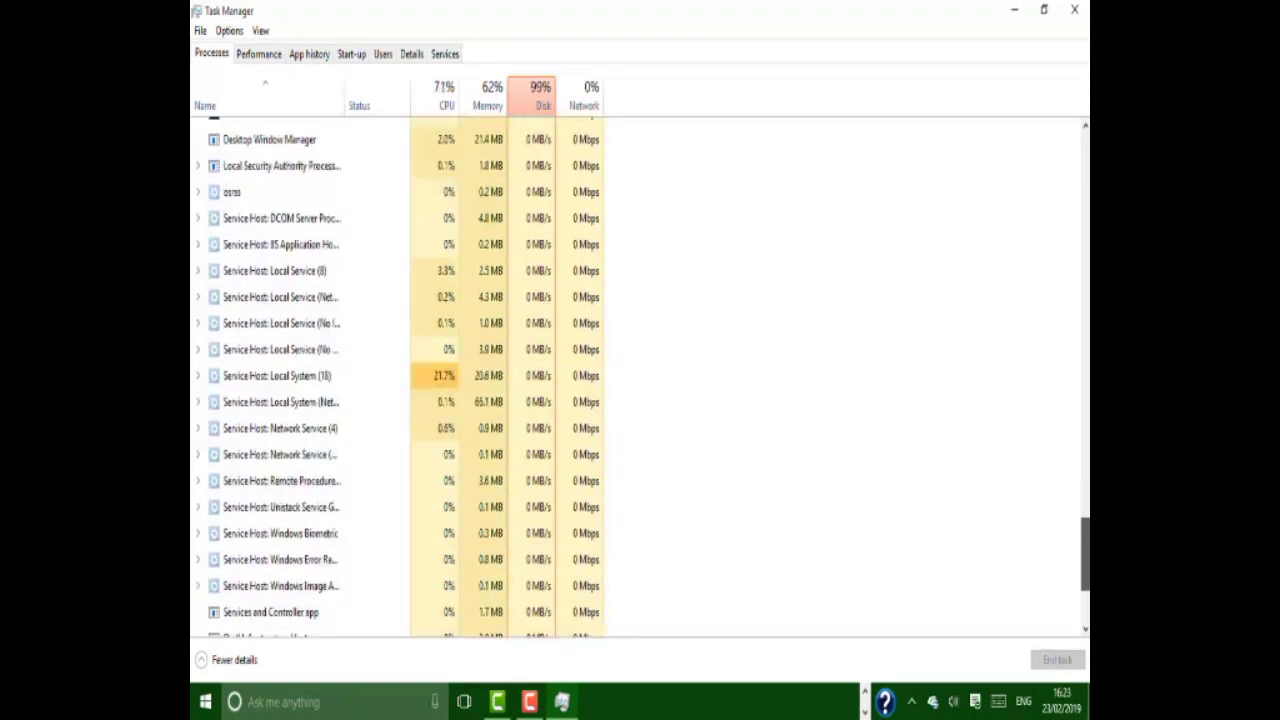
{"action": "scroll", "coordinate": [640, 380], "scroll_direction": "up", "scroll_amount": 20}
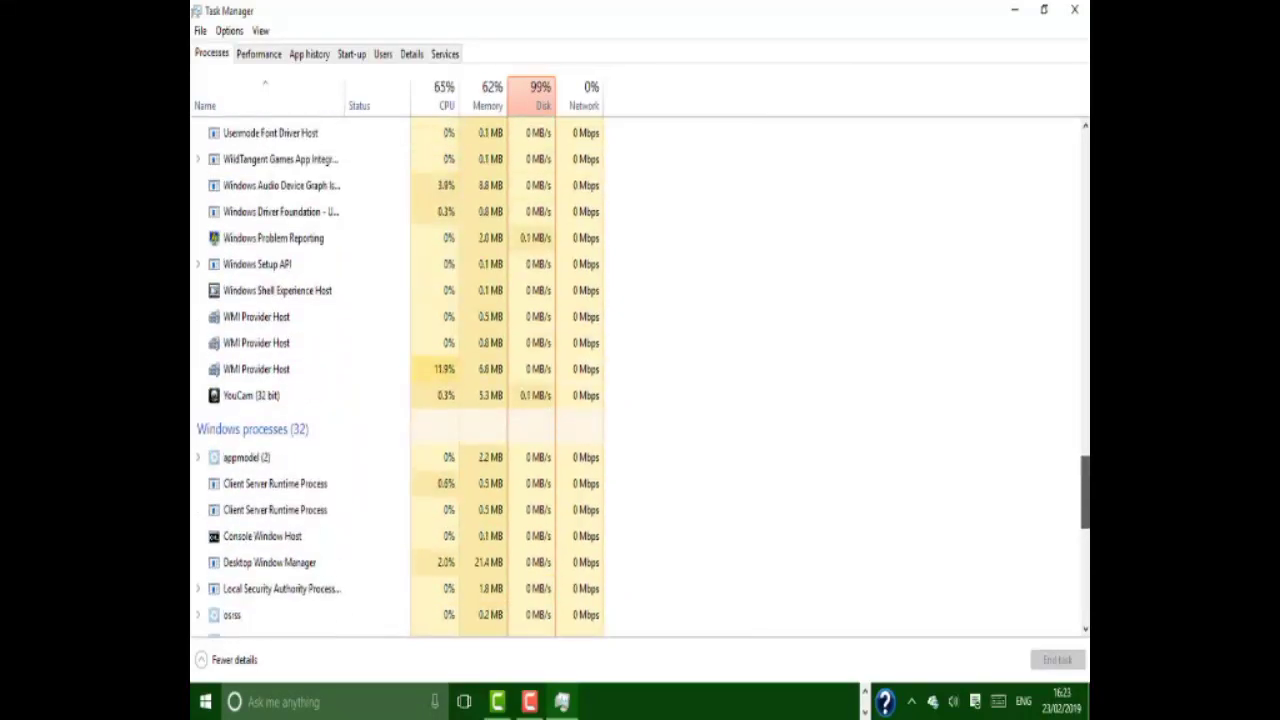
{"action": "scroll", "coordinate": [640, 380], "scroll_direction": "up", "scroll_amount": 1}
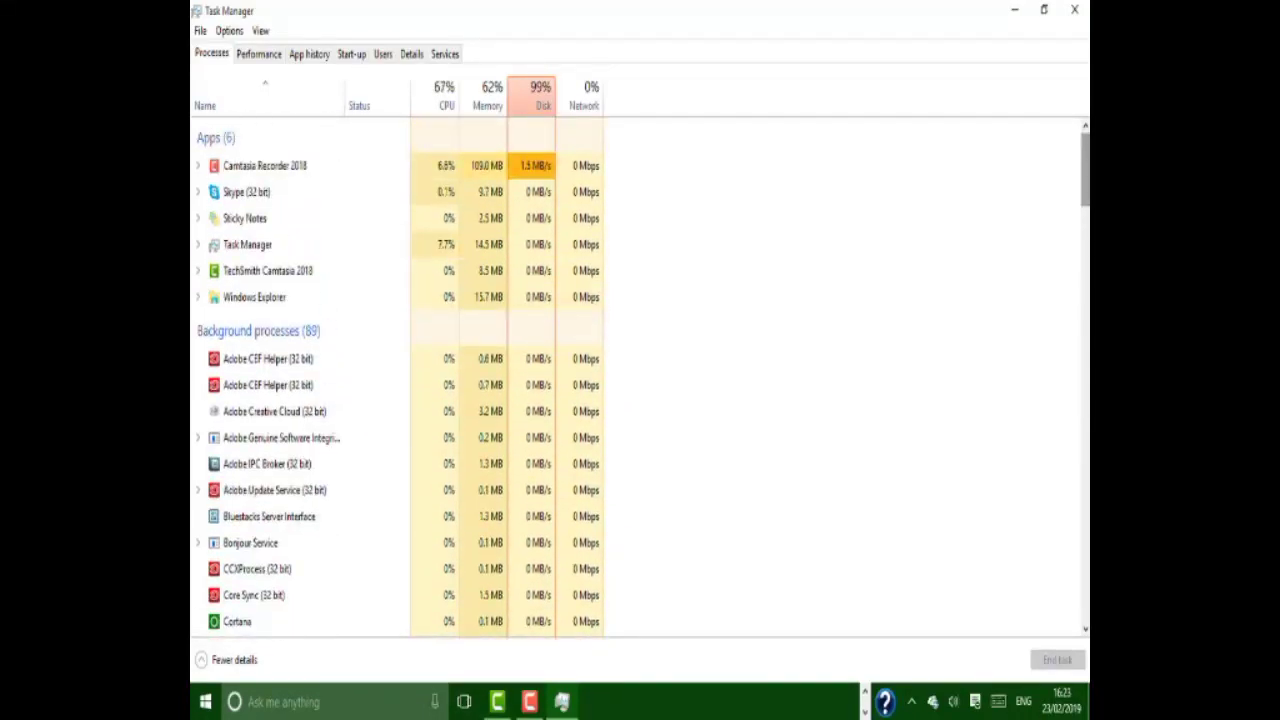
Close Task Manager, review Control Panel's Programs and Features list, then close it
{"action": "left_click", "coordinate": [1075, 12]}
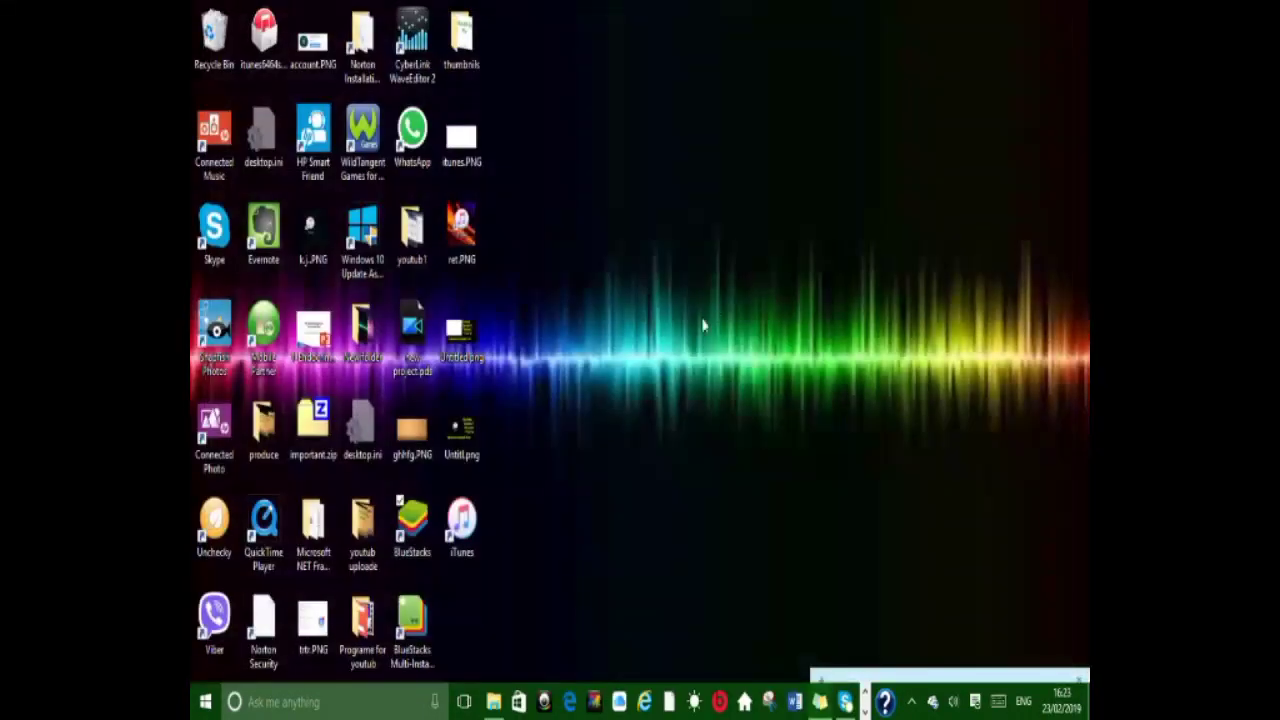
{"action": "left_click", "coordinate": [350, 712]}
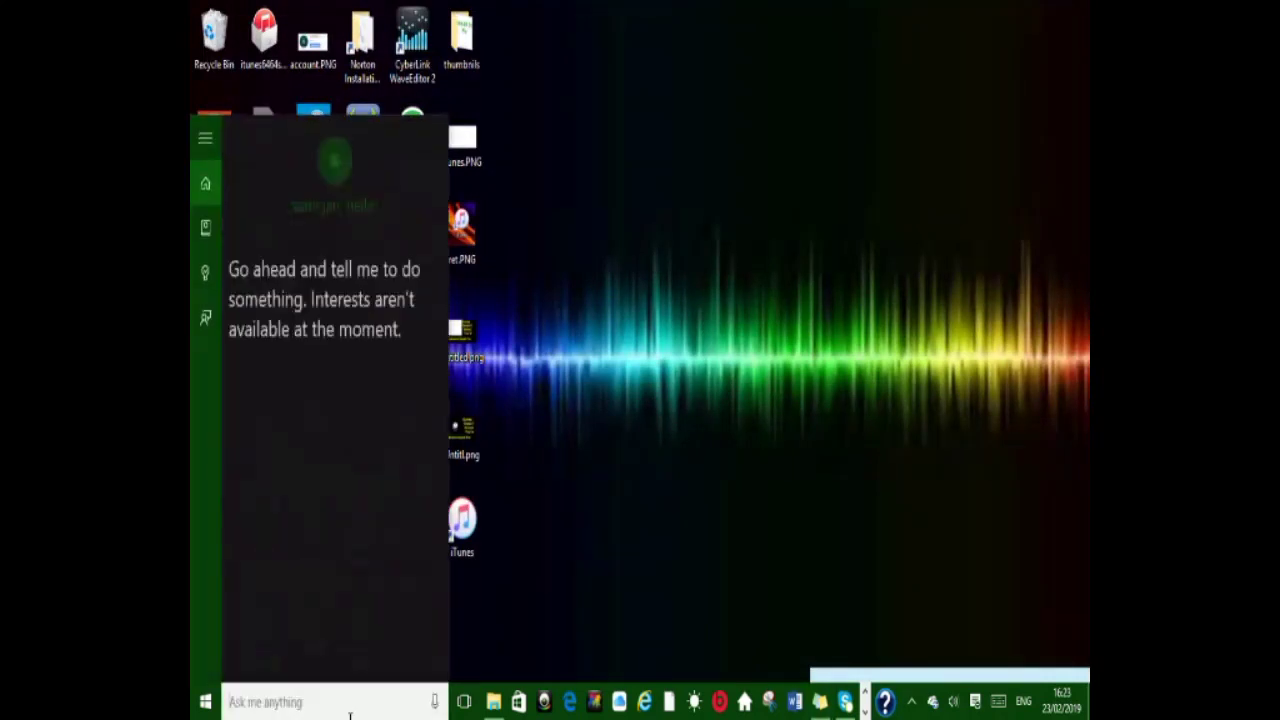
{"action": "type", "text": "control"}
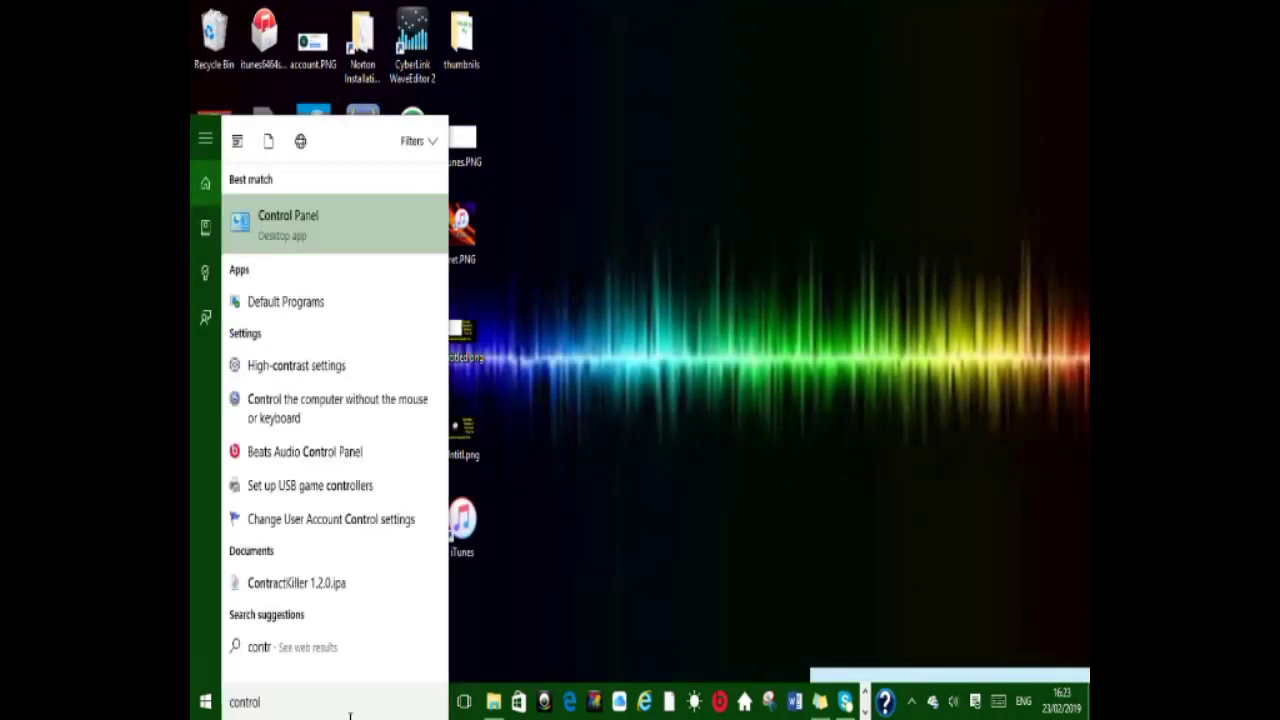
{"action": "left_click", "coordinate": [367, 221]}
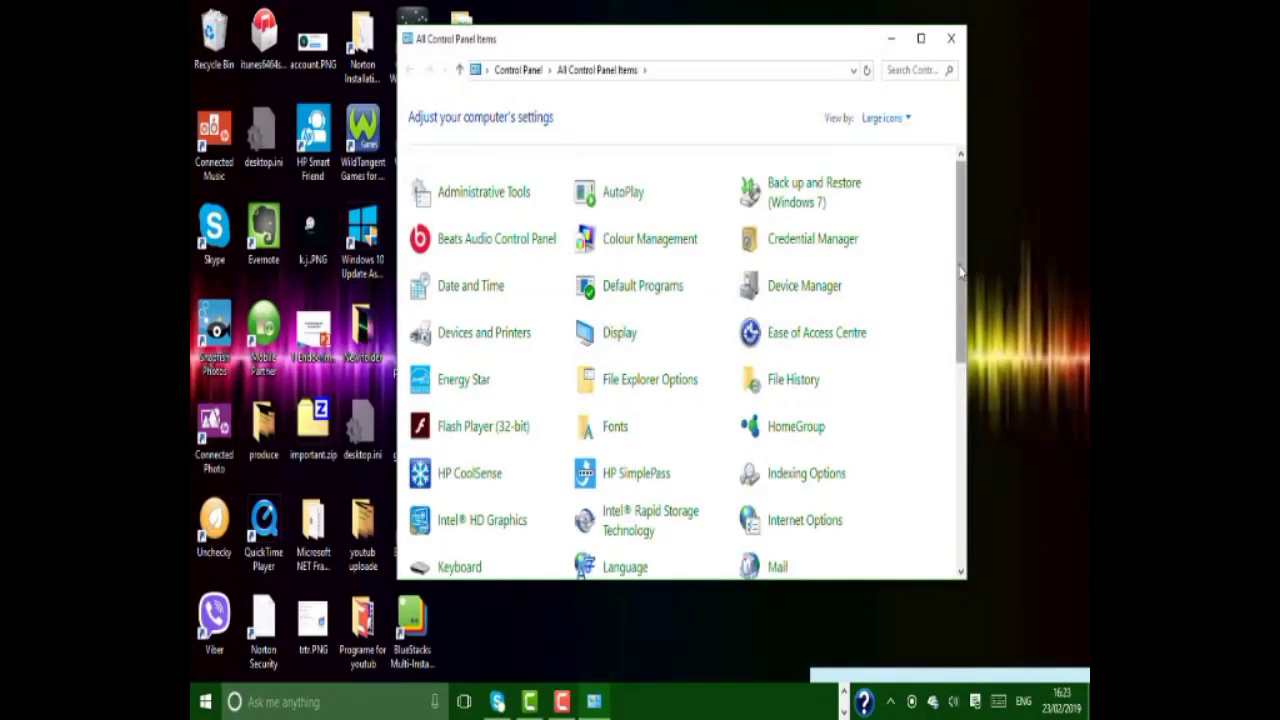
{"action": "left_click_drag", "start_coordinate": [960, 270], "coordinate": [972, 487]}
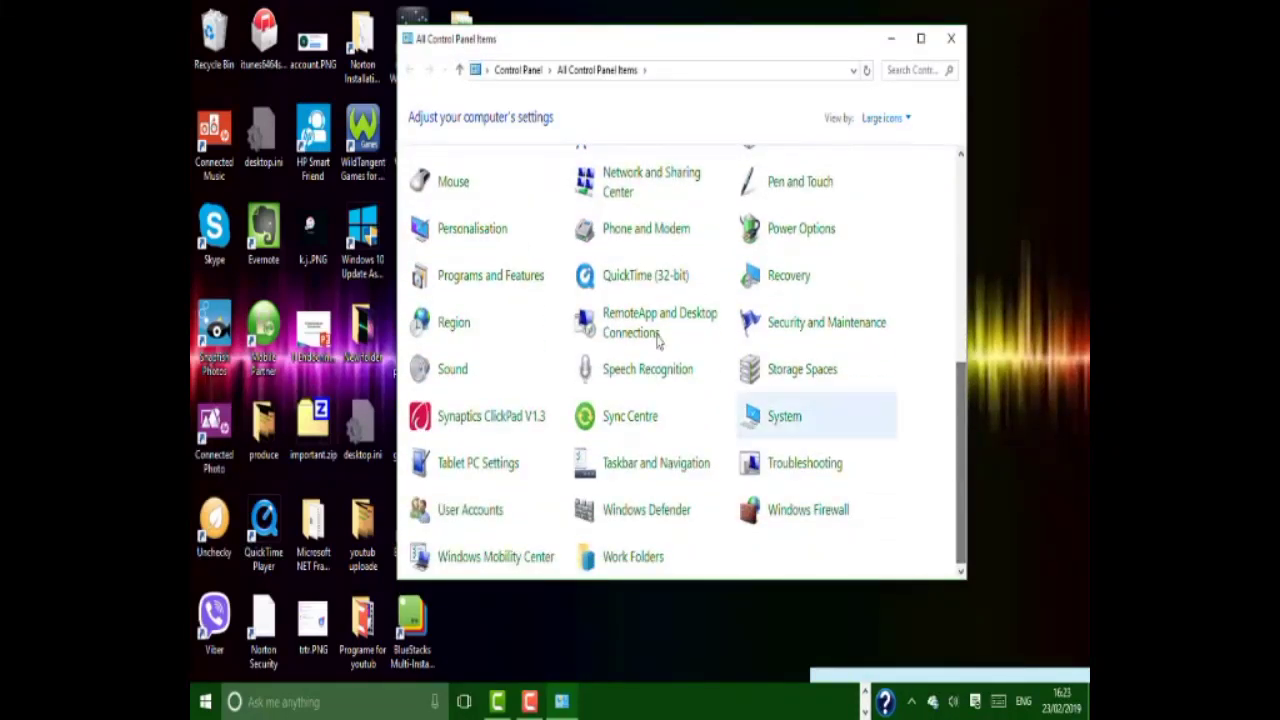
{"action": "left_click", "coordinate": [491, 280]}
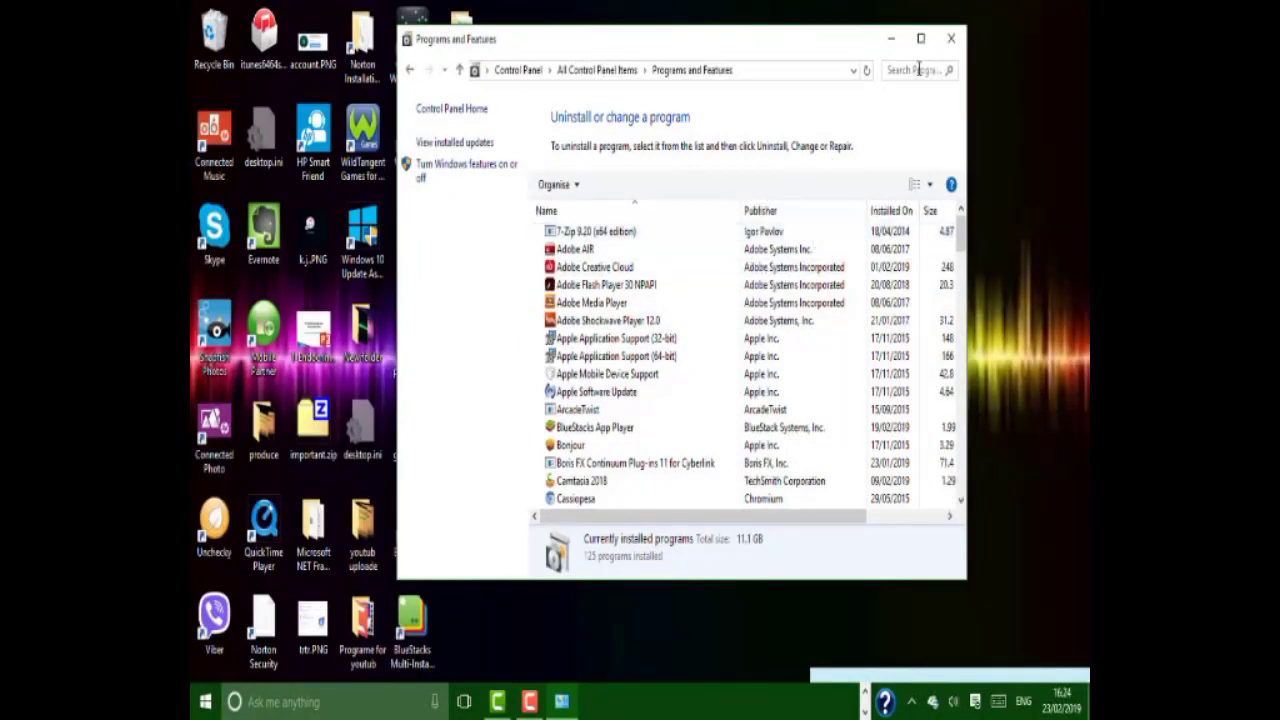
{"action": "left_click", "coordinate": [948, 42]}
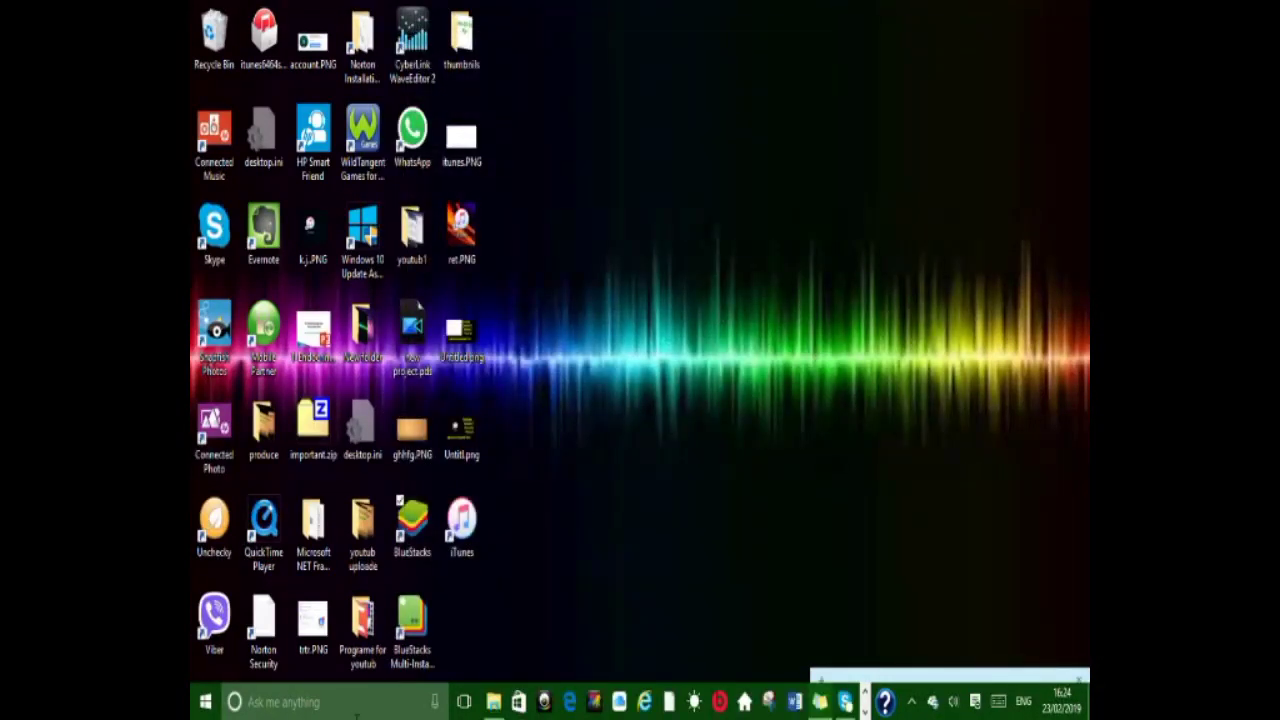
Launch Registry Editor by running the regedit command from the Run dialog
{"action": "key", "text": "super+r"}
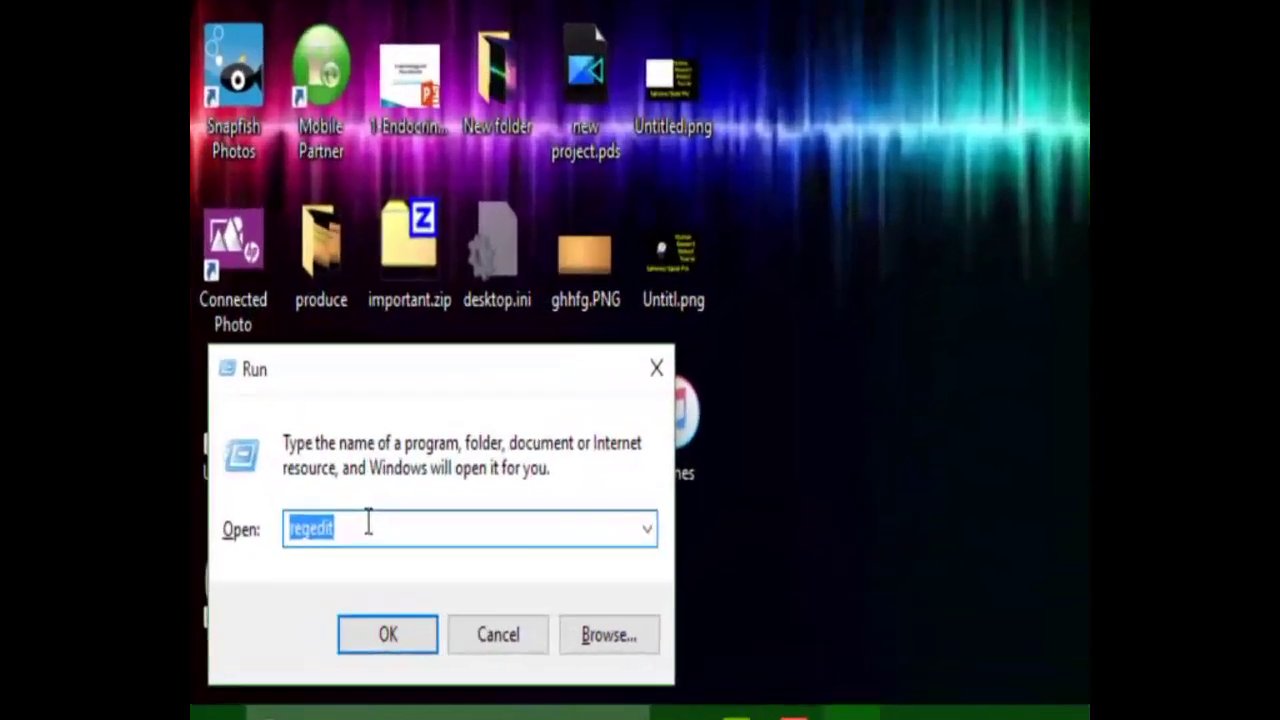
{"action": "left_click", "coordinate": [276, 589]}
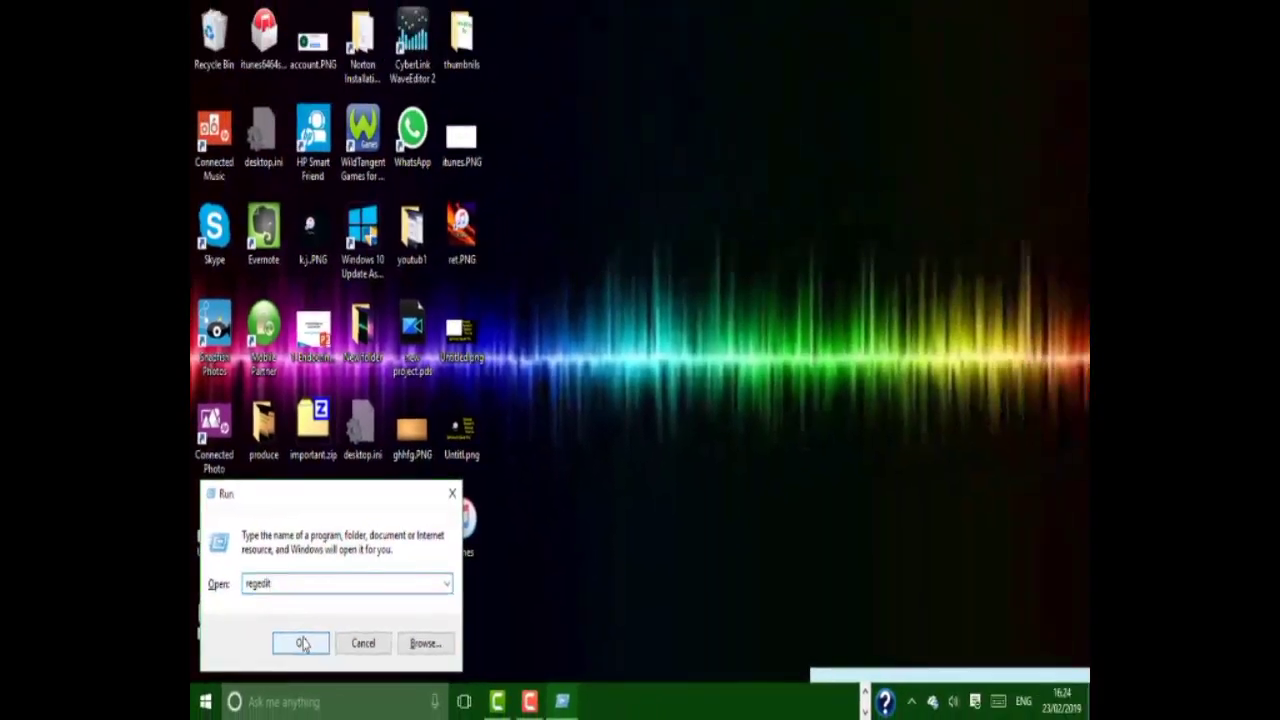
{"action": "left_click", "coordinate": [302, 643]}
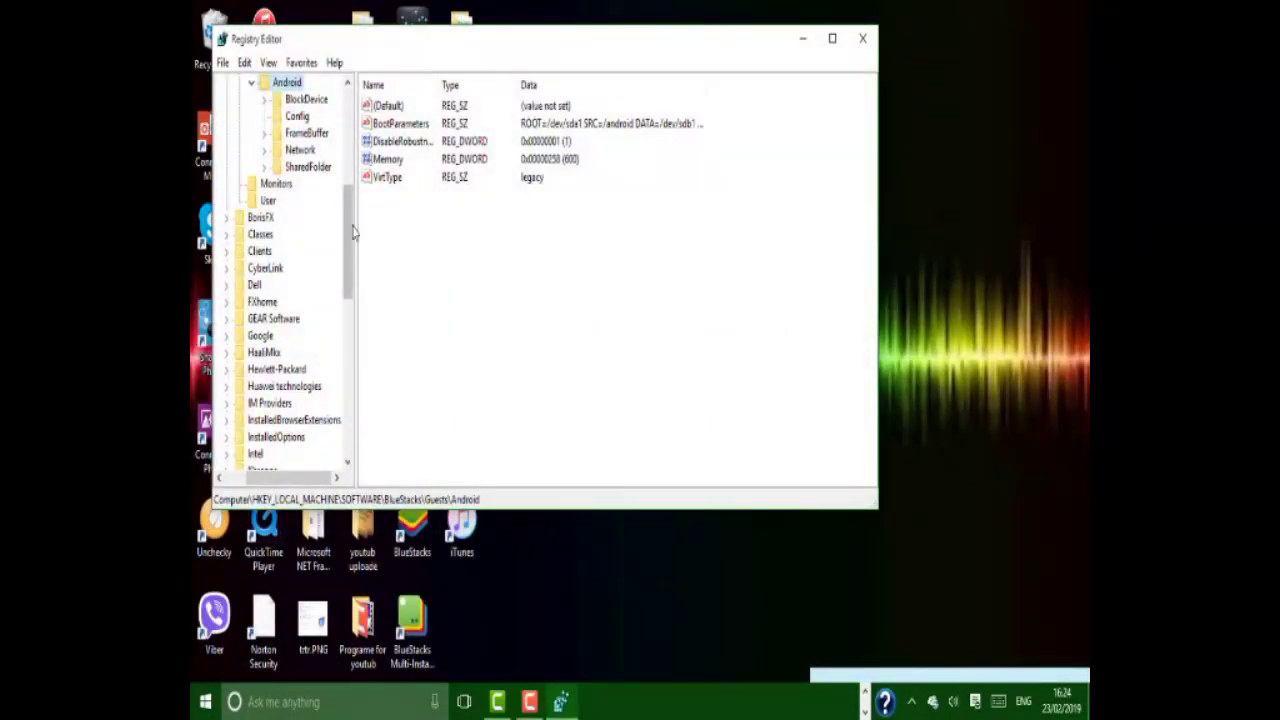
Navigate to HKEY_LOCAL_MACHINE\SOFTWARE\BlueStacks\Guests\Android to show its values
{"action": "left_click_drag", "start_coordinate": [350, 233], "coordinate": [352, 138]}
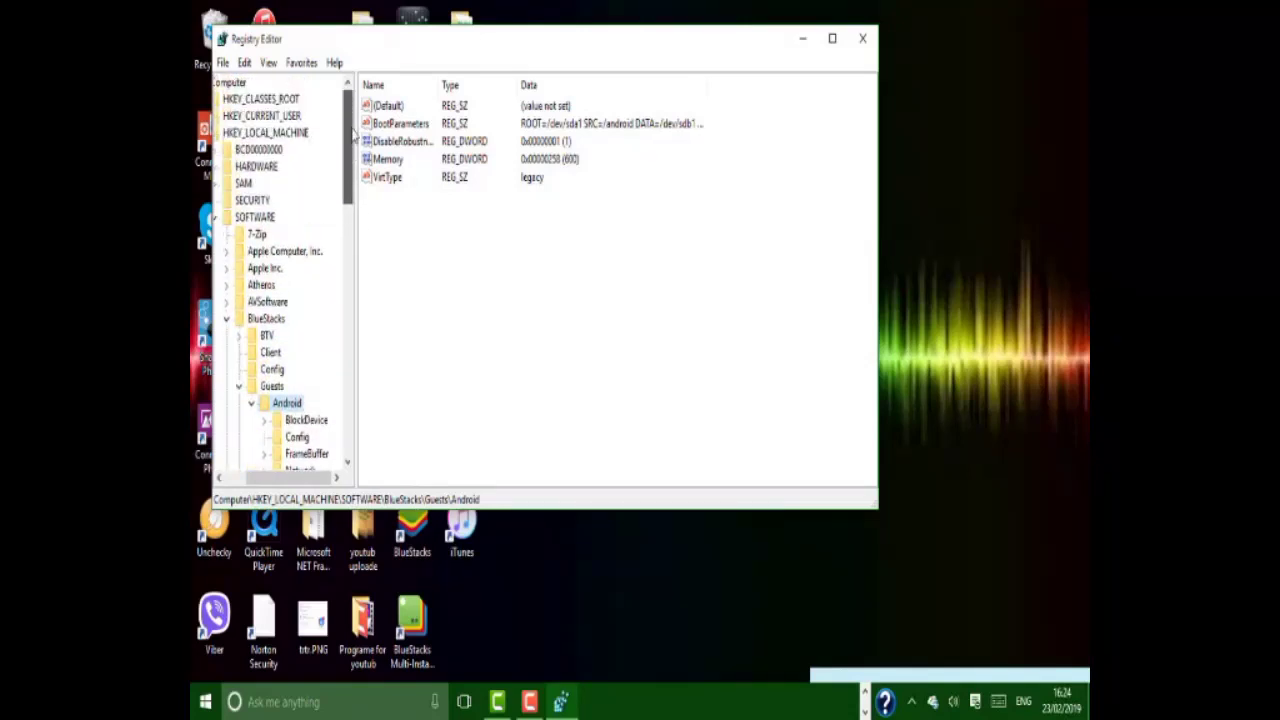
{"action": "double_click", "coordinate": [278, 133]}
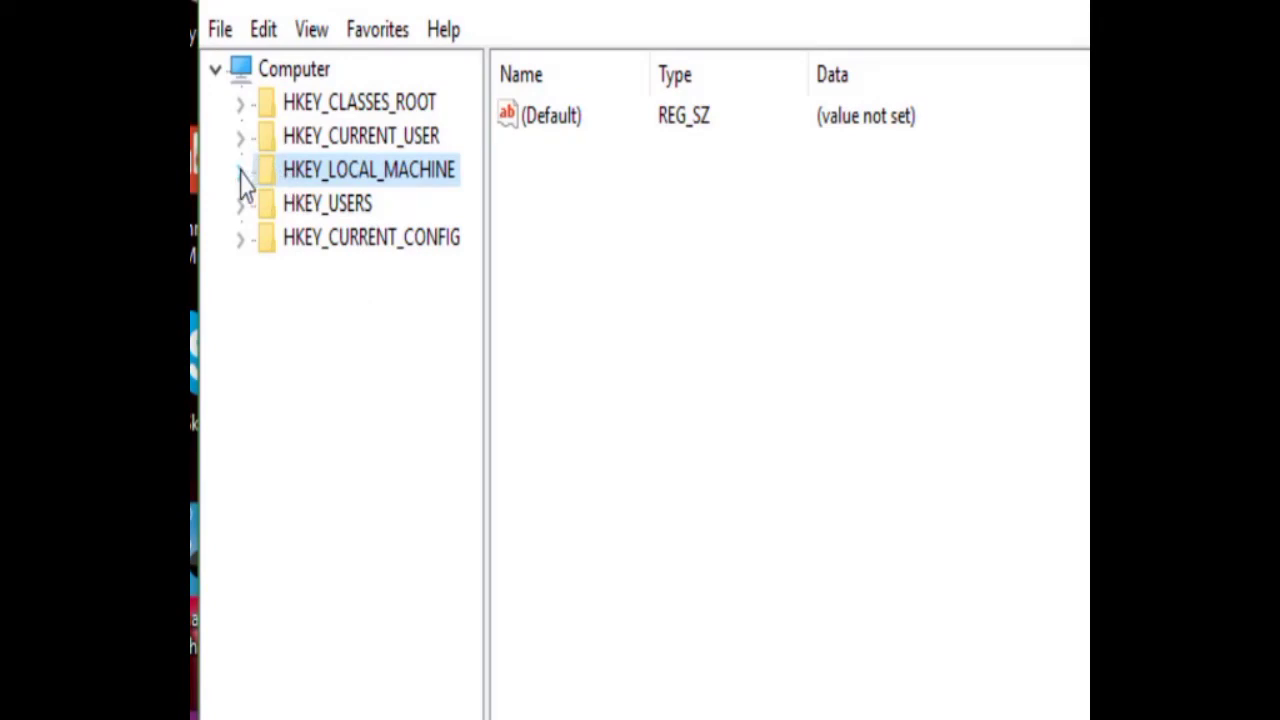
{"action": "left_click", "coordinate": [240, 170]}
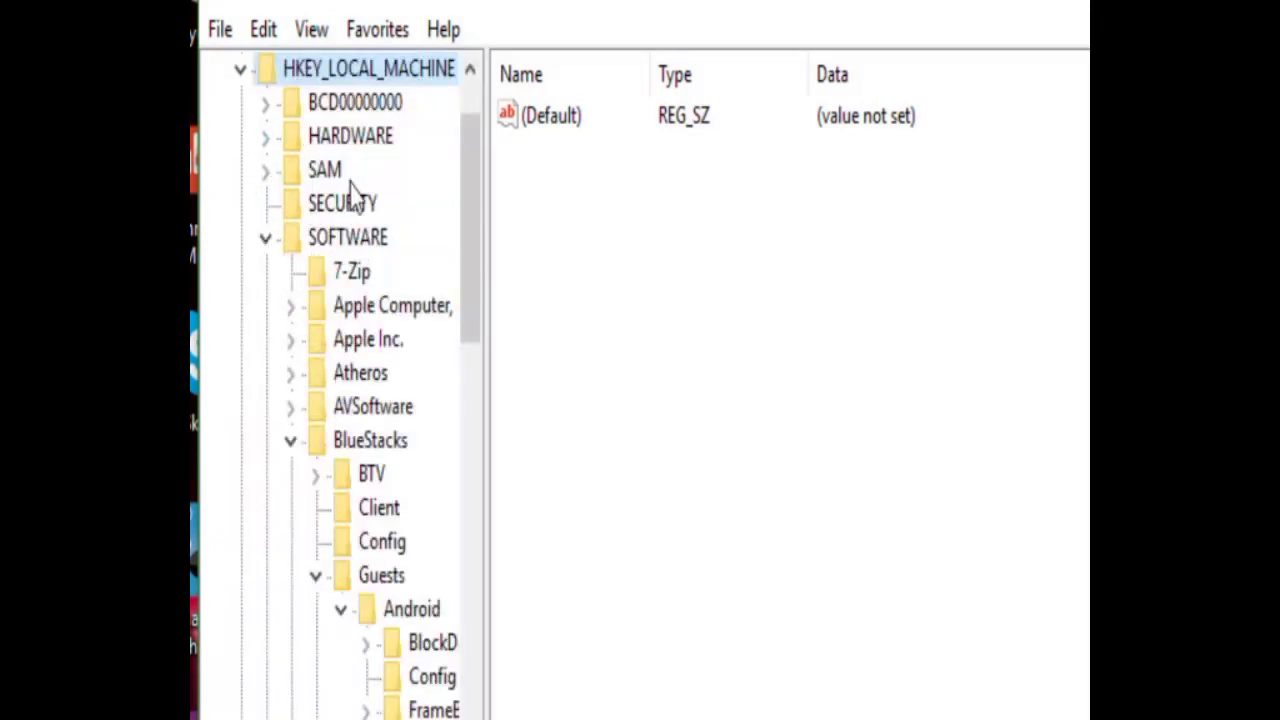
{"action": "left_click", "coordinate": [406, 616]}
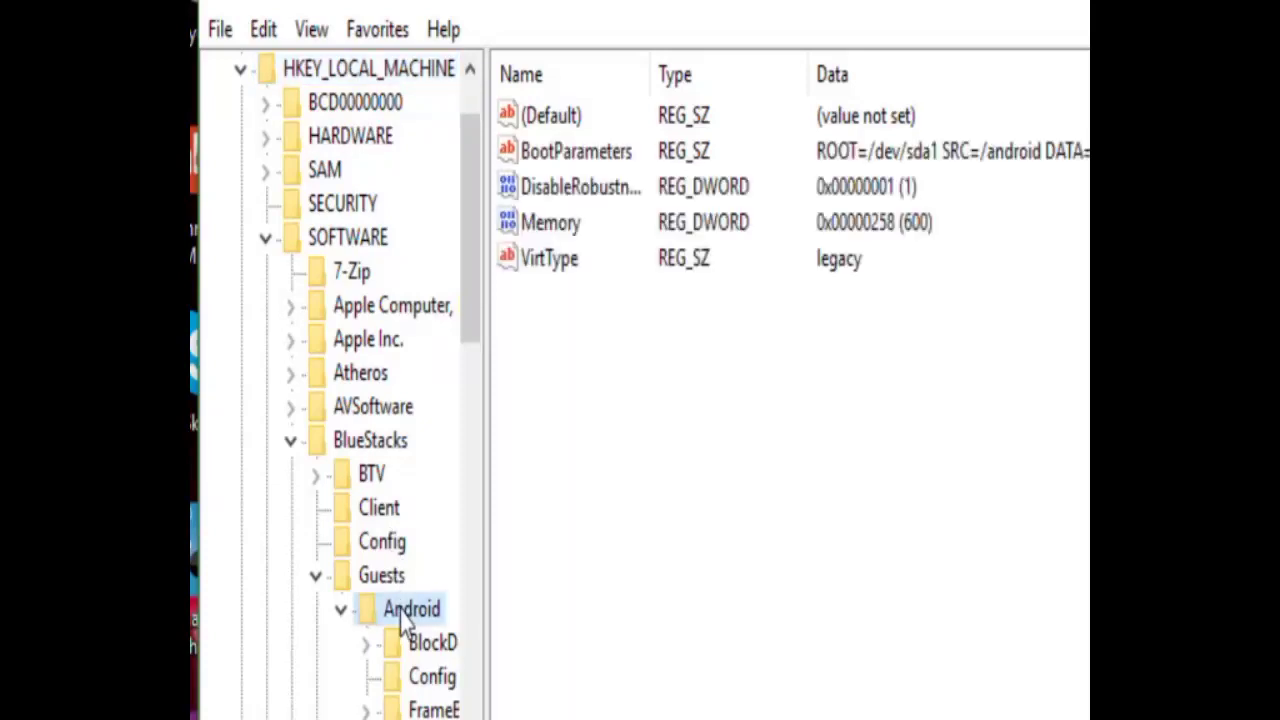
Change the Memory value from 600 to 2000 in Decimal base
{"action": "left_click", "coordinate": [576, 228]}
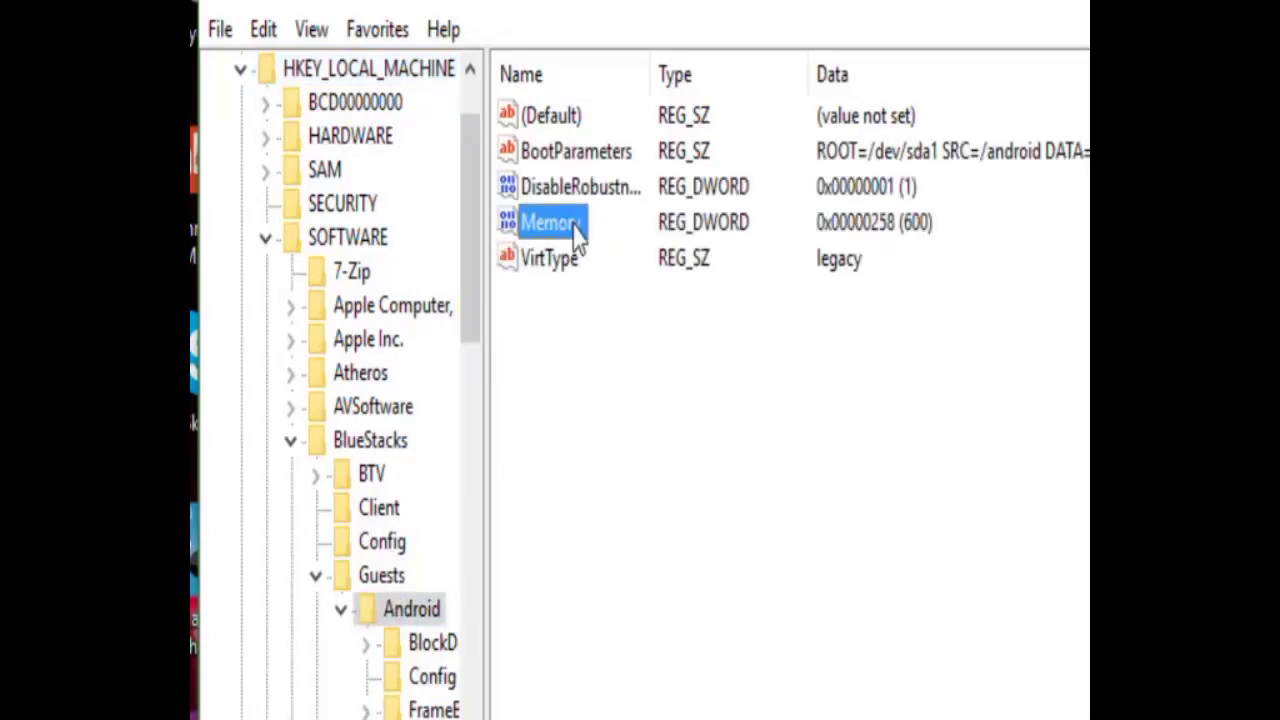
{"action": "right_click", "coordinate": [578, 230]}
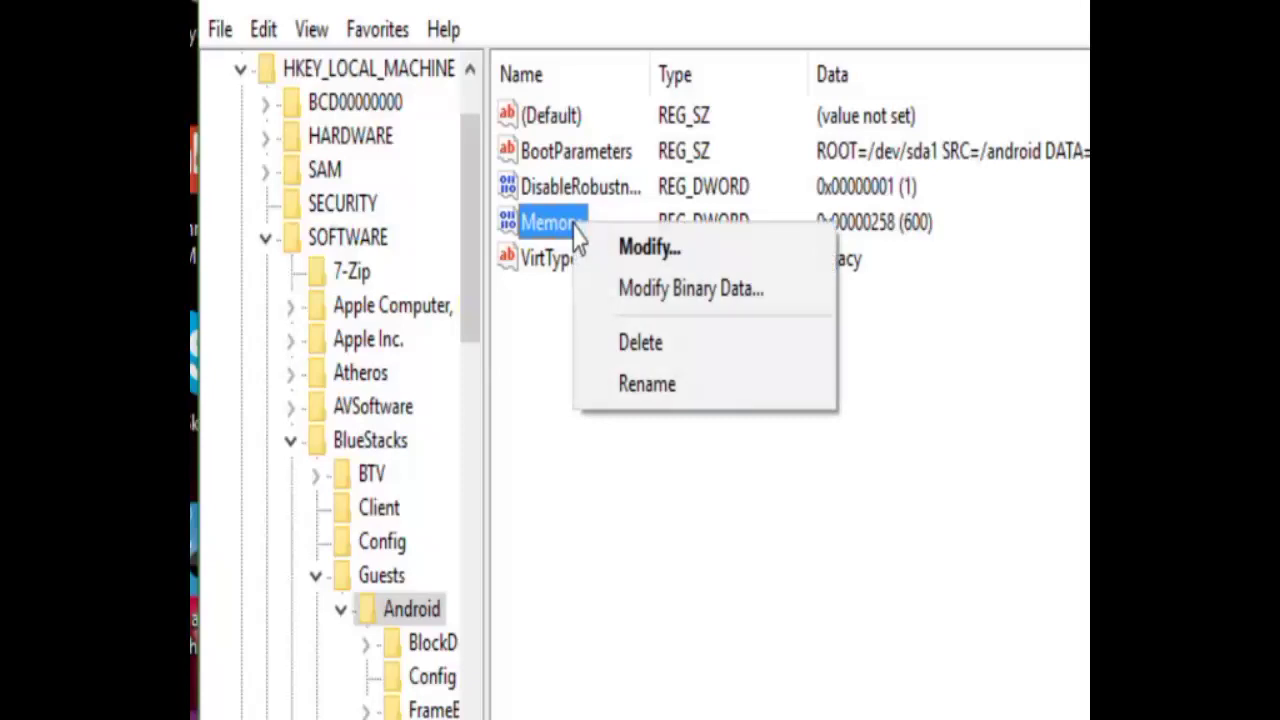
{"action": "left_click", "coordinate": [620, 250]}
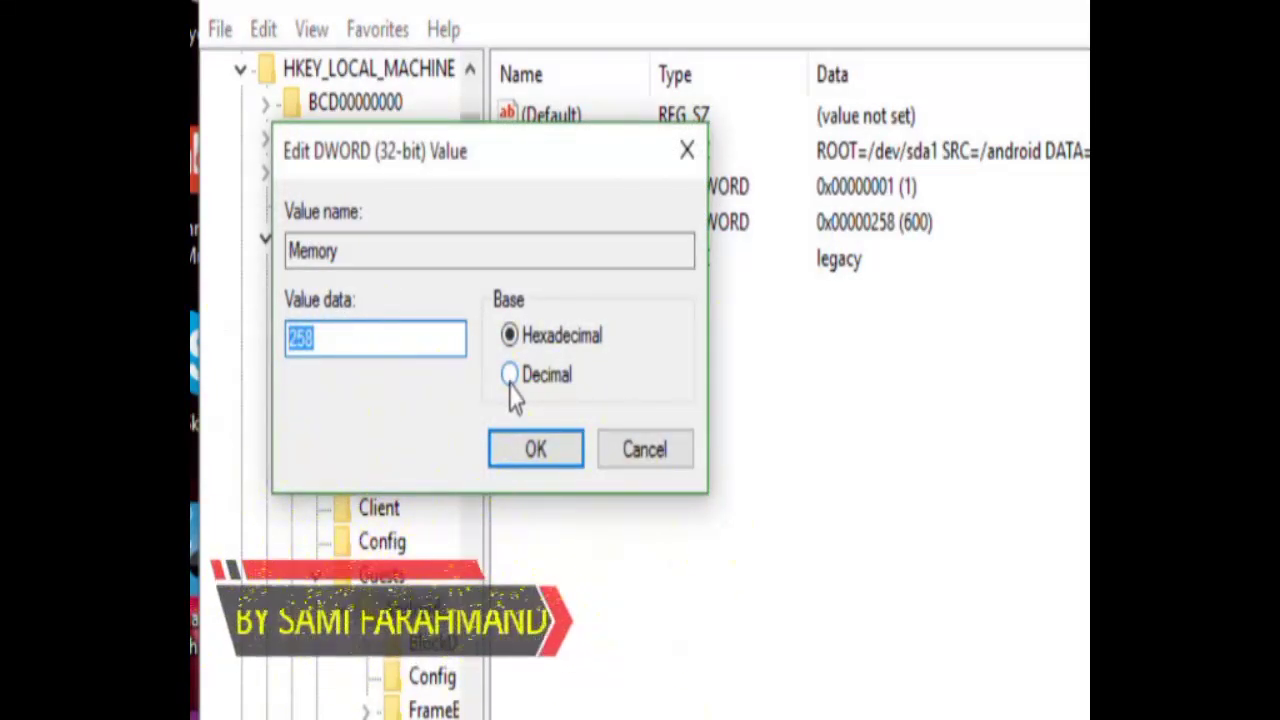
{"action": "left_click", "coordinate": [511, 380]}
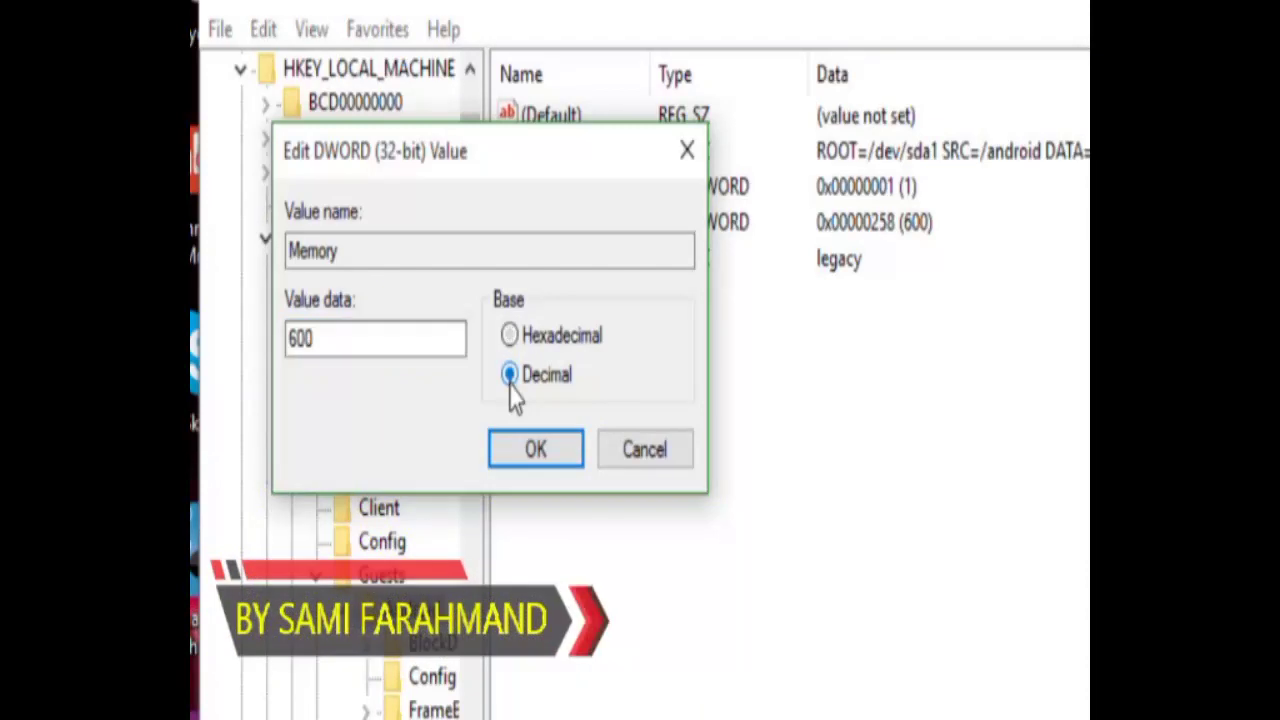
{"action": "left_click", "coordinate": [366, 341]}
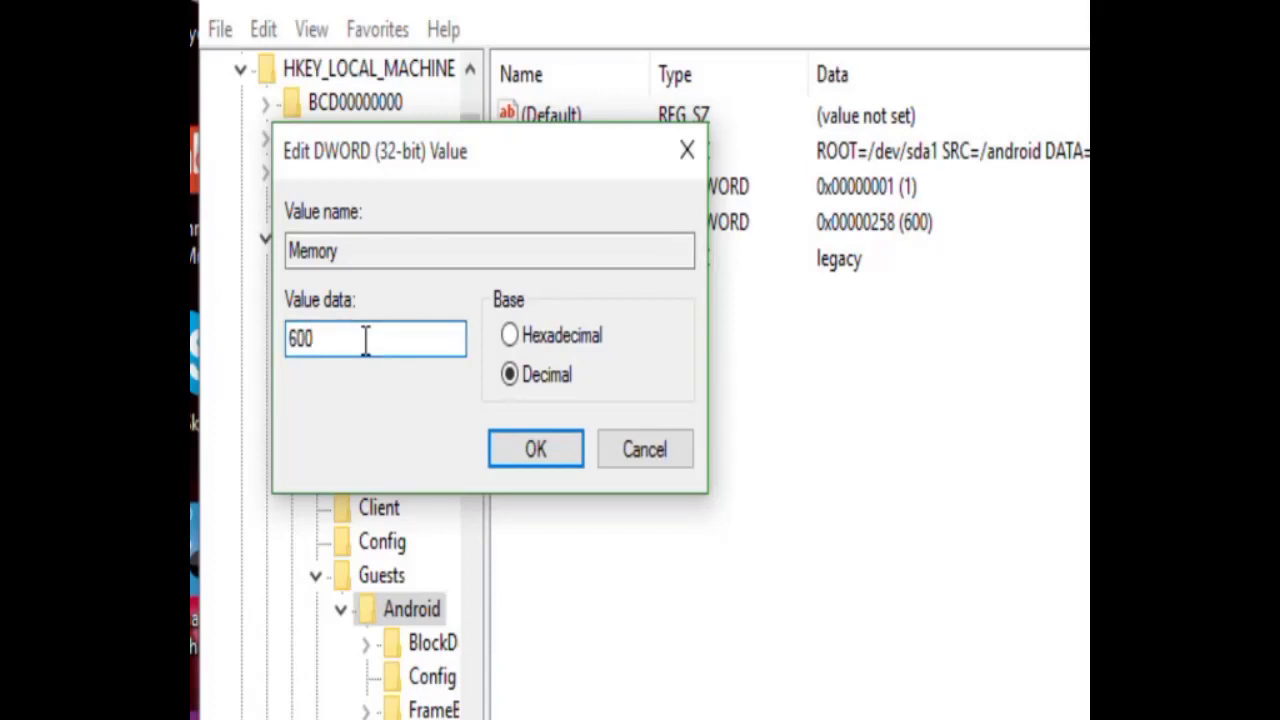
{"action": "key", "text": "BackSpace"}
{"action": "key", "text": "BackSpace"}
{"action": "type", "text": "2000"}
{"action": "left_click", "coordinate": [523, 448]}
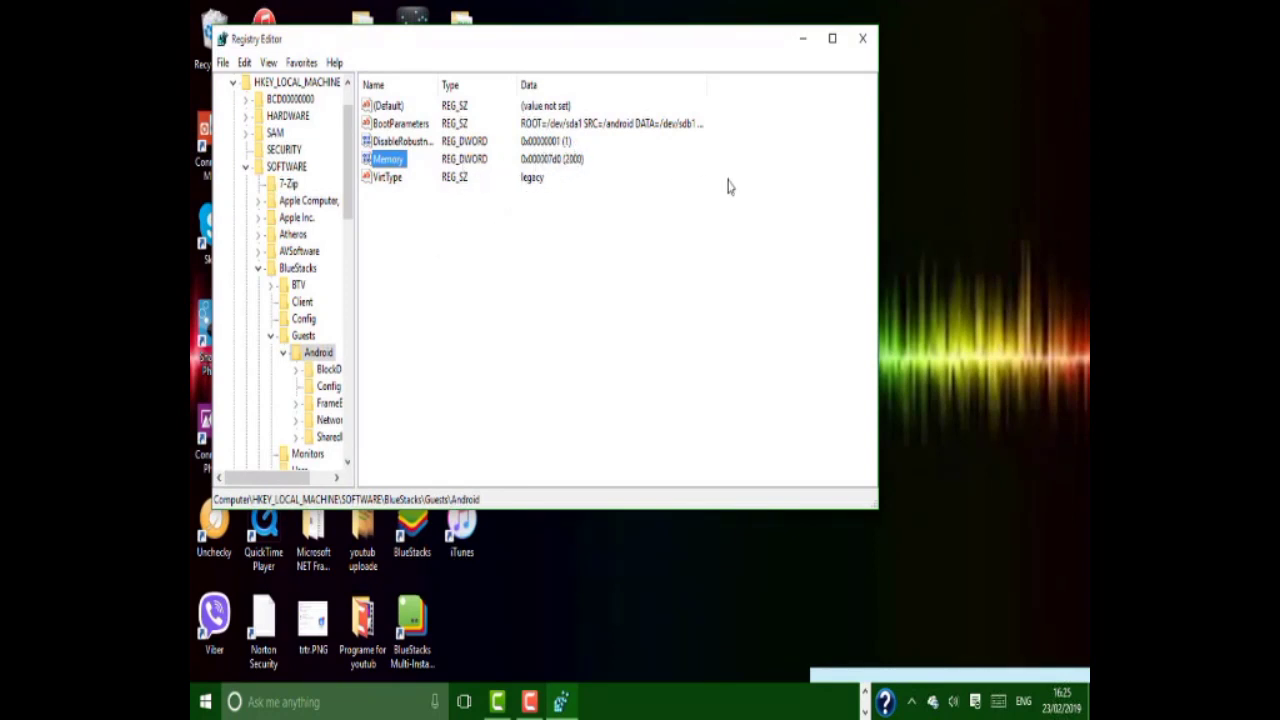
Close Registry Editor with Memory left at 2000
{"action": "left_click", "coordinate": [862, 40]}
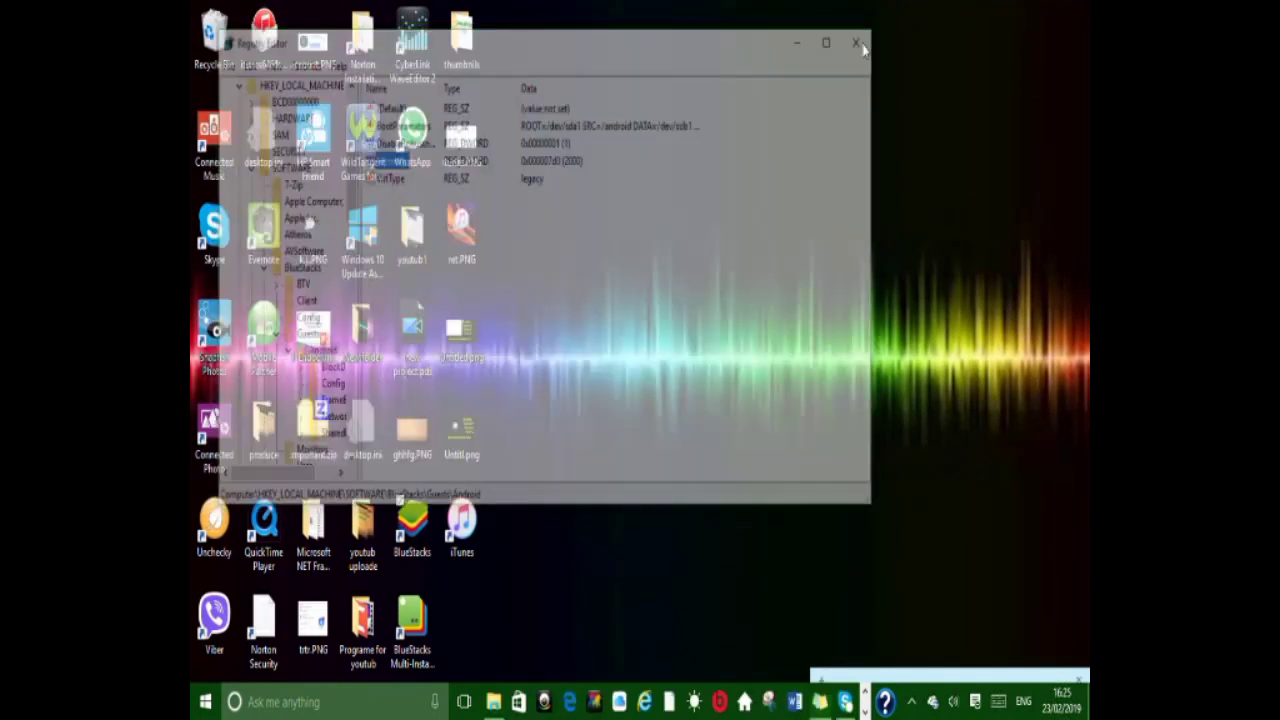